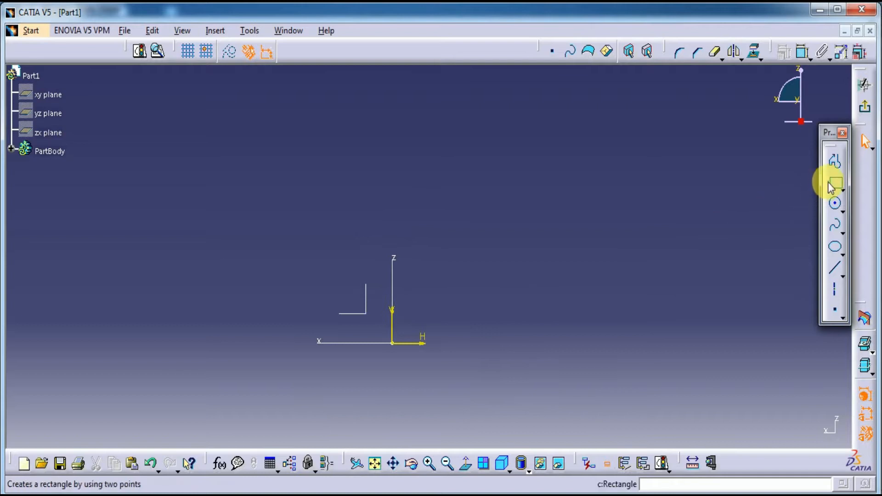
pyautogui.click(835, 164)
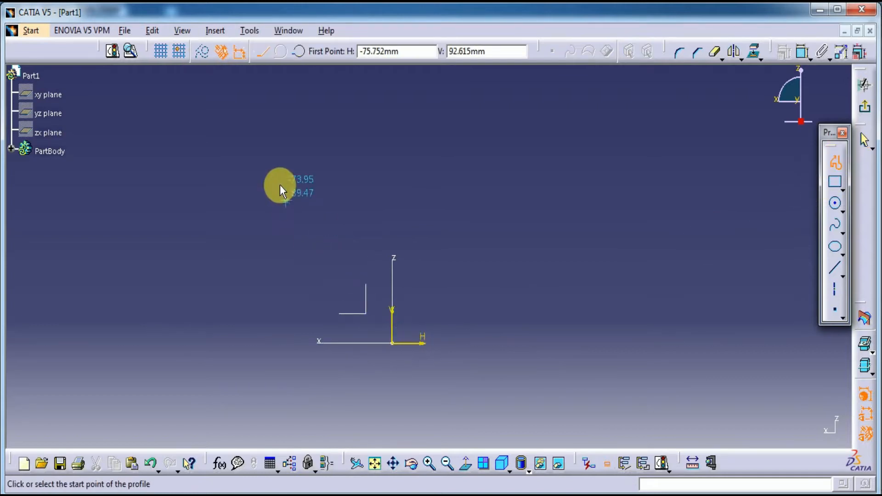
pyautogui.moveTo(403, 368)
pyautogui.mouseDown(button='middle')
pyautogui.moveTo(413, 365)
pyautogui.moveTo(409, 303)
pyautogui.mouseUp(button='middle')
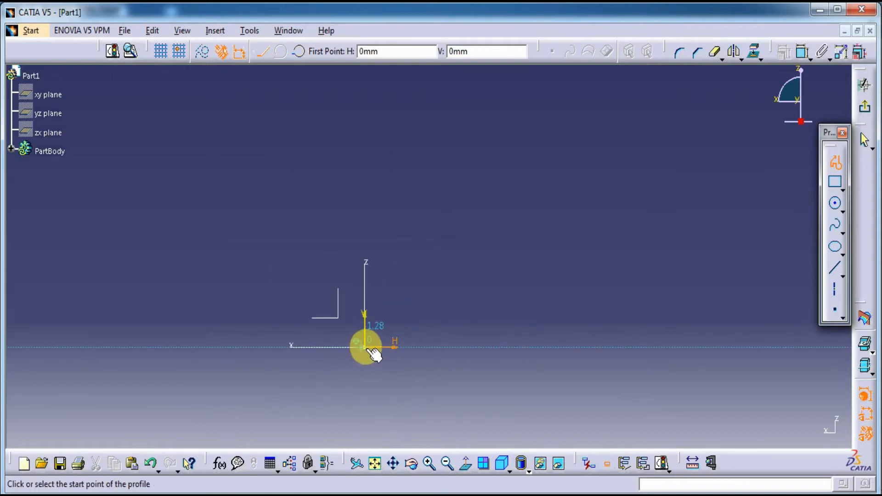
pyautogui.click(367, 347)
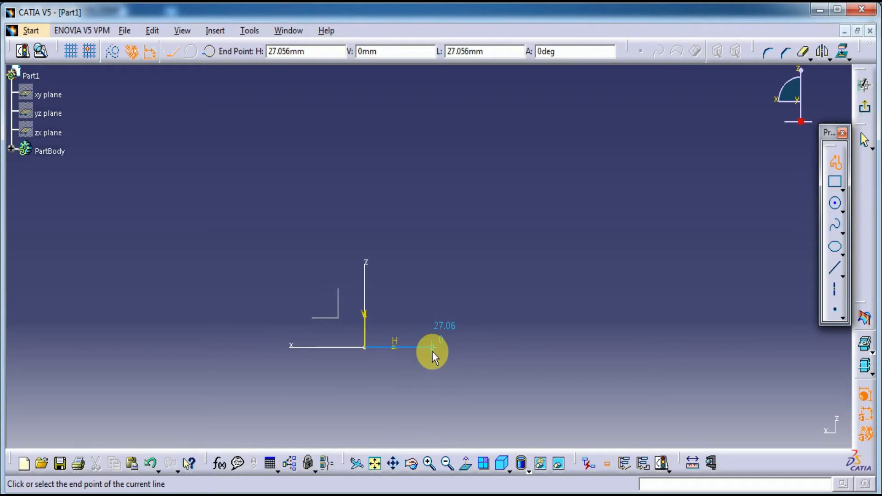
pyautogui.press('Escape')
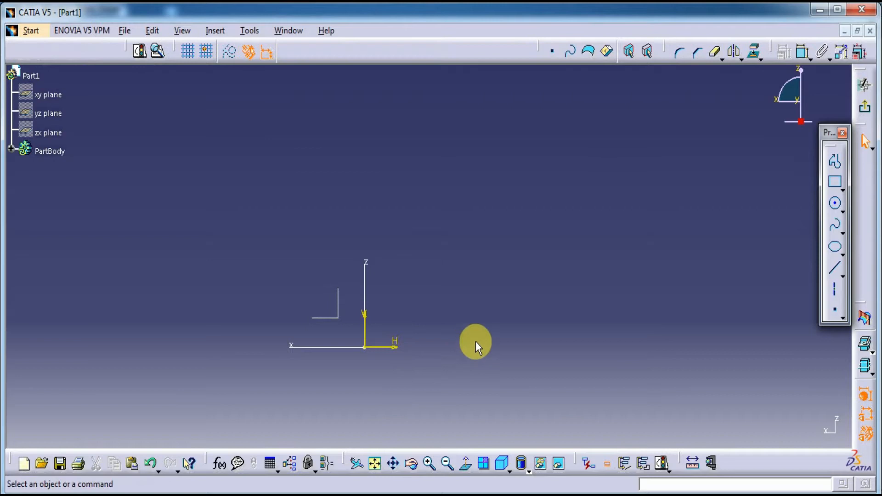
# Draw a 6 mm horizontal line centred on the sketch origin and place its dimension below the line
pyautogui.click(835, 268)
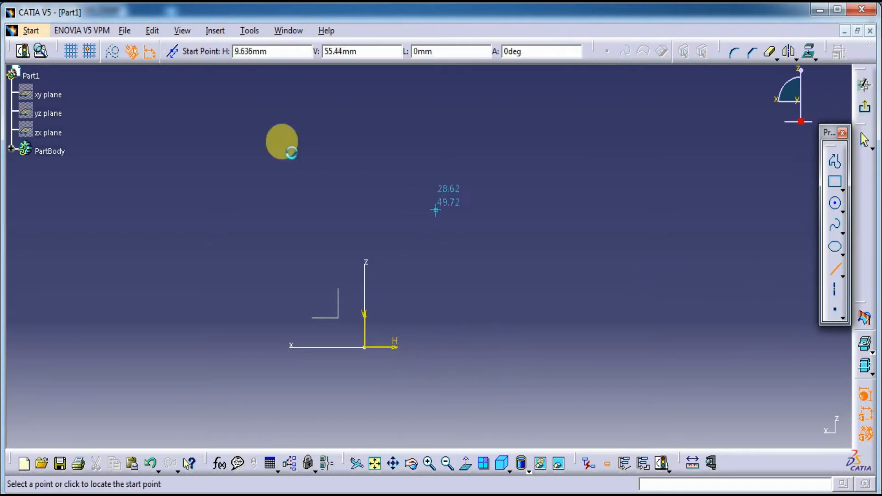
pyautogui.click(365, 348)
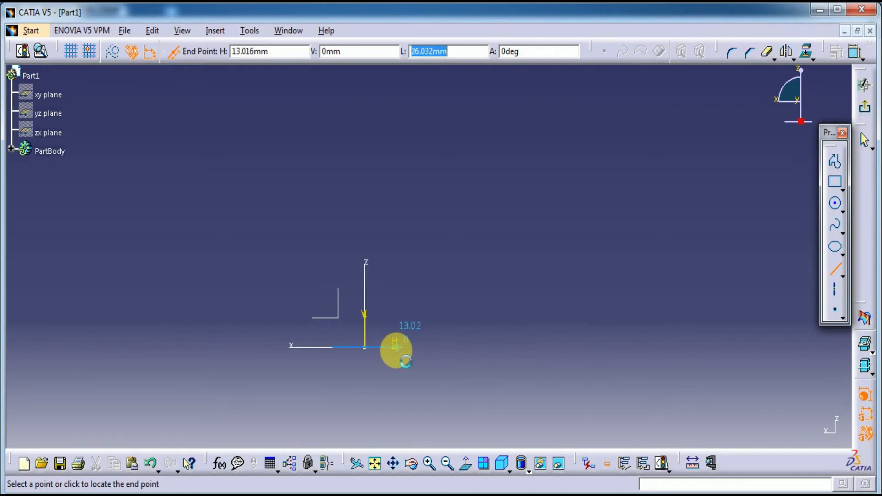
pyautogui.write('6')
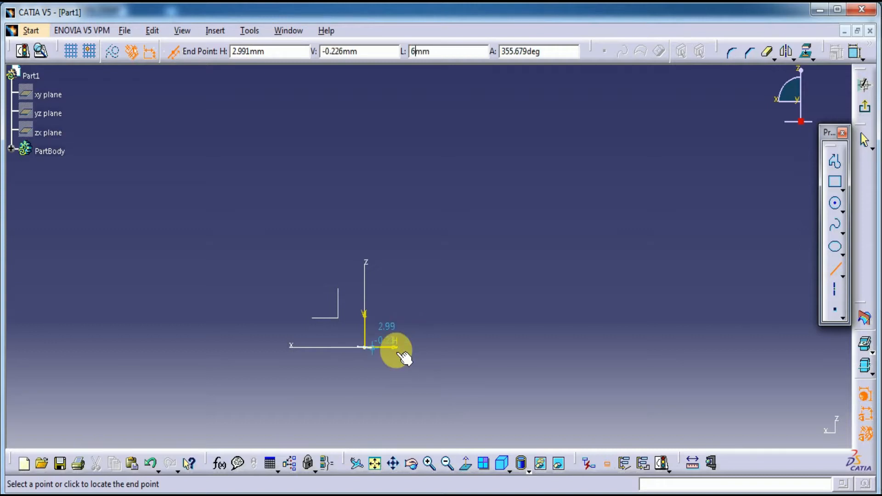
pyautogui.click(427, 346)
pyautogui.moveTo(379, 381); pyautogui.dragTo(447, 156, button='middle')
pyautogui.click(378, 381)
pyautogui.click(363, 316)
pyautogui.moveTo(364, 316)
pyautogui.mouseDown(button='middle')
pyautogui.moveTo(368, 205)
pyautogui.moveTo(245, 238)
pyautogui.mouseUp(button='middle')
pyautogui.moveTo(251, 239)
pyautogui.mouseDown()
pyautogui.moveTo(252, 233)
pyautogui.moveTo(315, 321)
pyautogui.mouseUp()
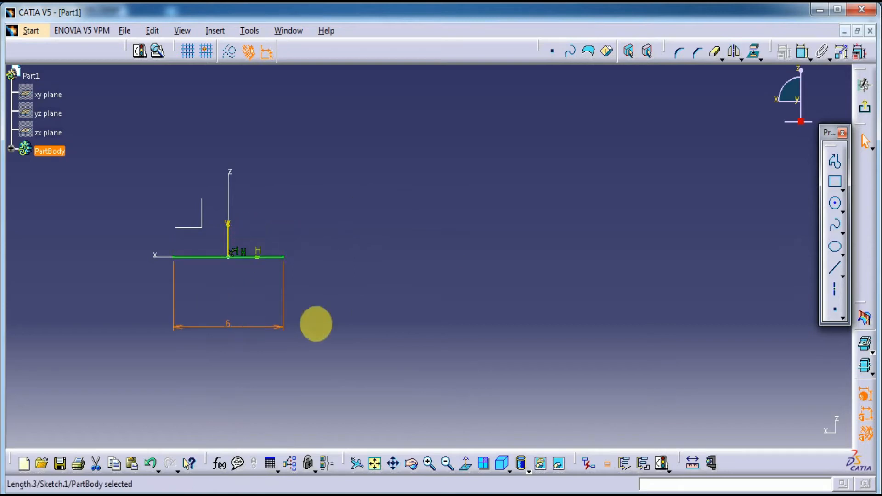
pyautogui.moveTo(350, 290); pyautogui.dragTo(367, 433, button='middle')
pyautogui.click(350, 291)
pyautogui.click(440, 310)
pyautogui.moveTo(440, 310); pyautogui.dragTo(454, 169, button='middle')
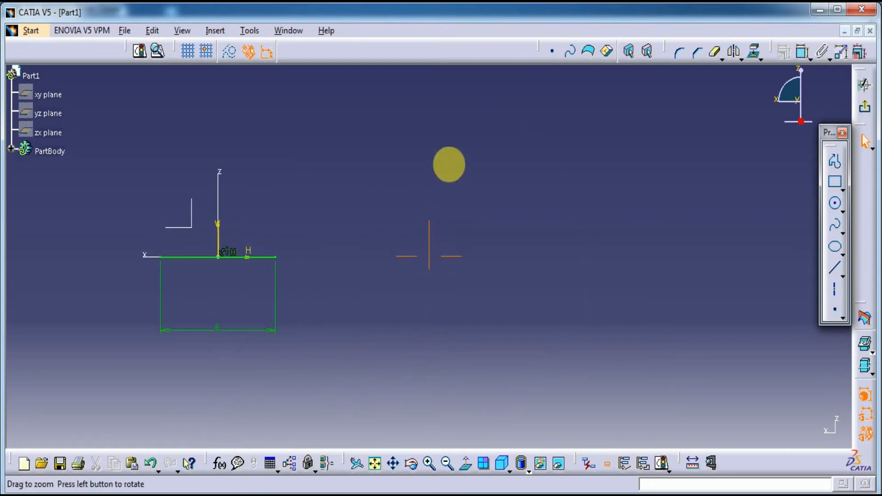
# Sketch a five-segment profile from the base line's right end to its left end: slanted, vertical about 17 mm, horizontal about 38 mm, vertical, slanted
pyautogui.click(835, 161)
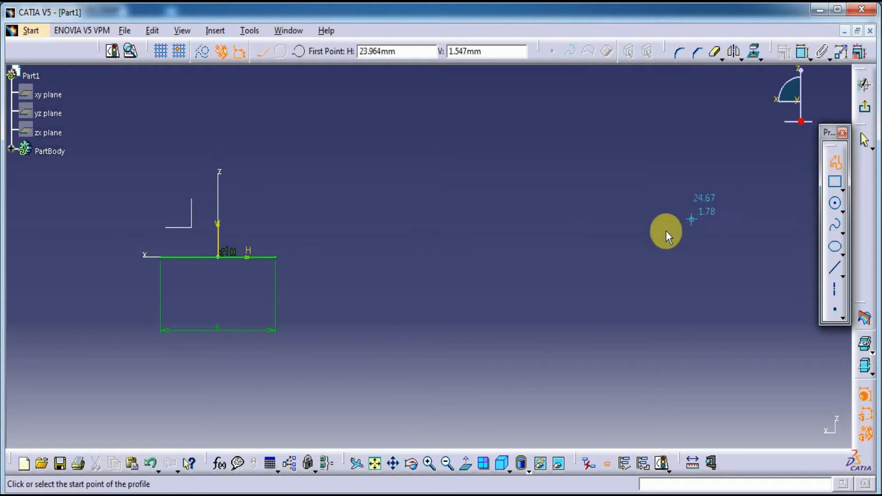
pyautogui.click(276, 257)
pyautogui.moveTo(336, 210); pyautogui.dragTo(325, 344, button='middle')
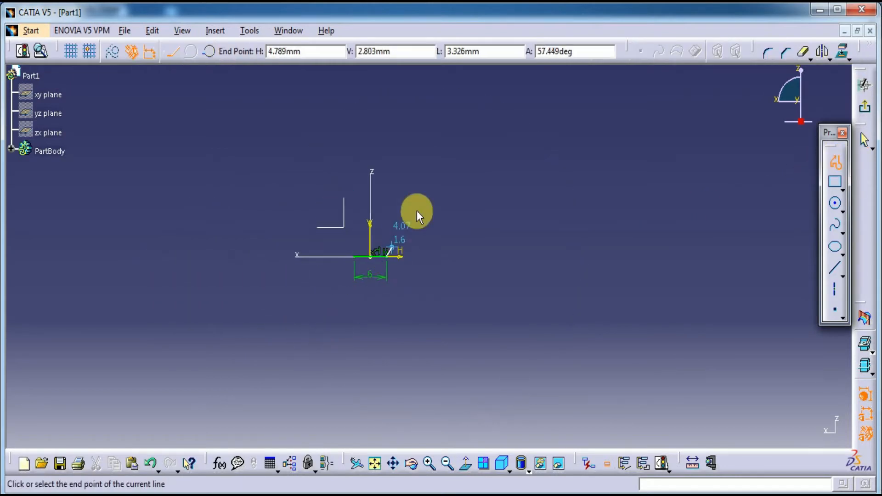
pyautogui.click(441, 180)
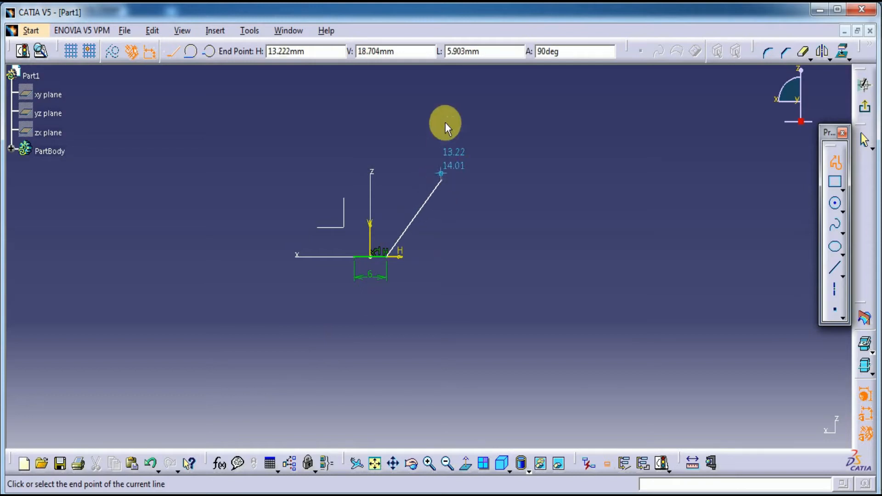
pyautogui.click(442, 80)
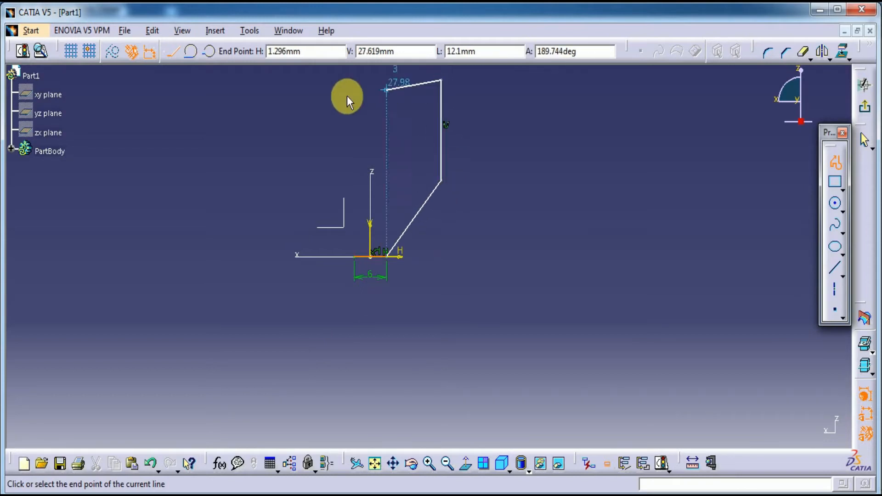
pyautogui.click(237, 80)
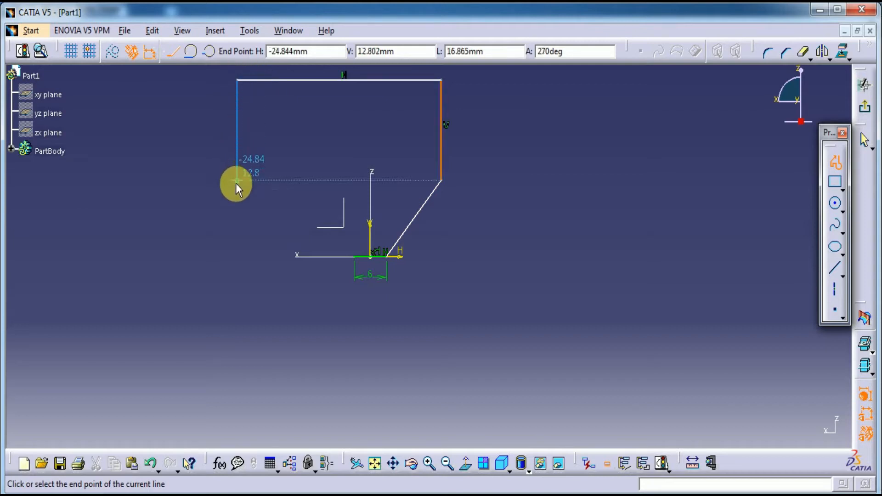
pyautogui.click(237, 181)
pyautogui.click(356, 257)
pyautogui.click(837, 166)
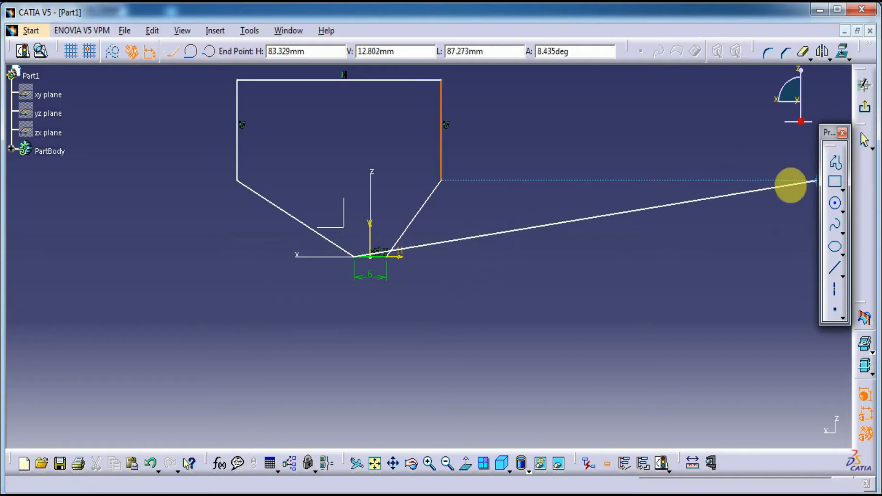
pyautogui.moveTo(477, 281)
pyautogui.mouseDown(button='middle')
pyautogui.moveTo(483, 335)
pyautogui.moveTo(478, 275)
pyautogui.mouseUp(button='middle')
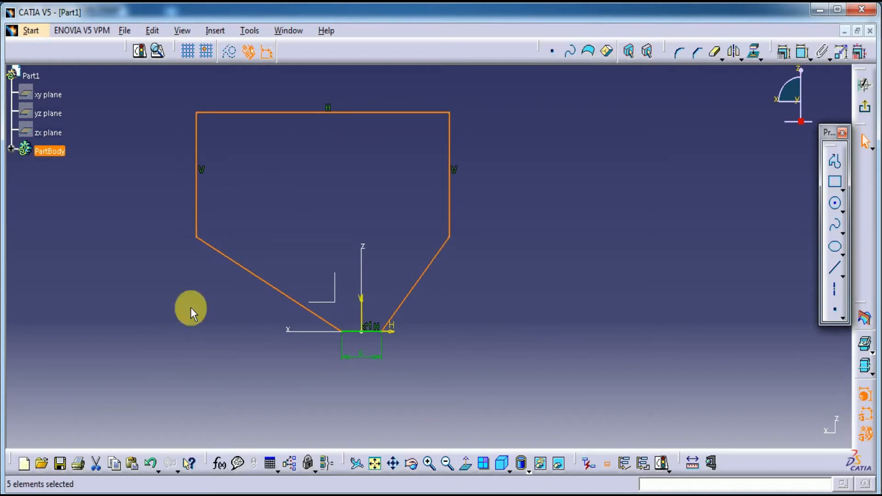
# Dimension the profile's top horizontal edge above it and set its length to 100 mm
pyautogui.click(802, 51)
pyautogui.click(439, 112)
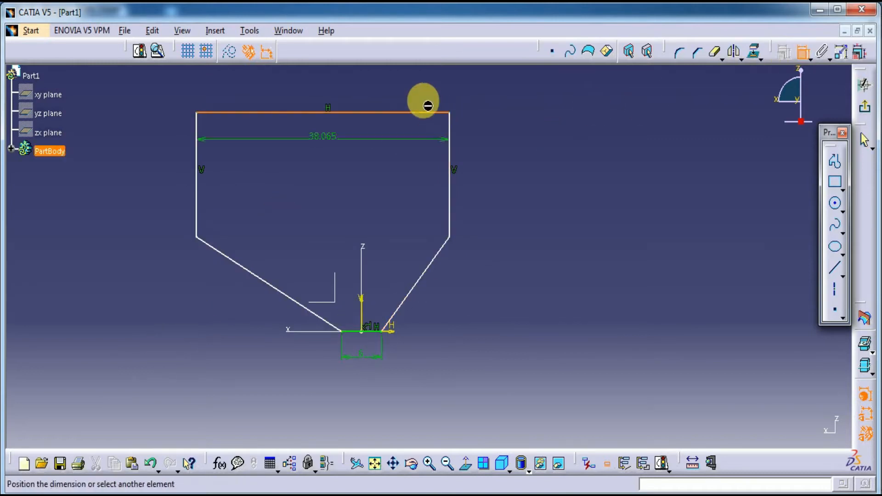
pyautogui.click(402, 98)
pyautogui.doubleClick(398, 86)
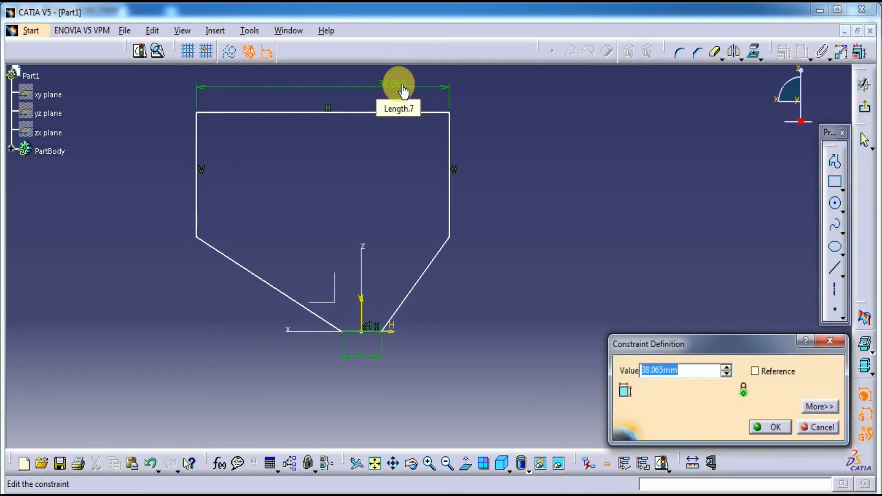
pyautogui.write('100')
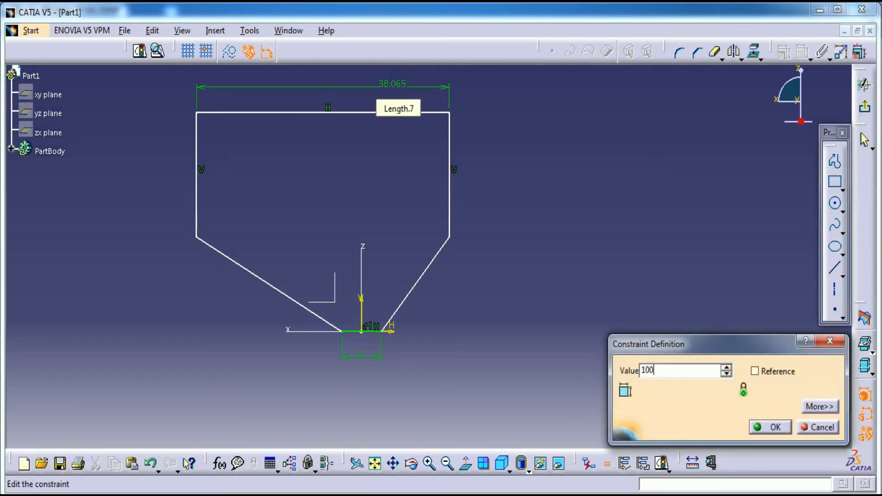
pyautogui.press('Return')
pyautogui.click(401, 85)
pyautogui.click(397, 133)
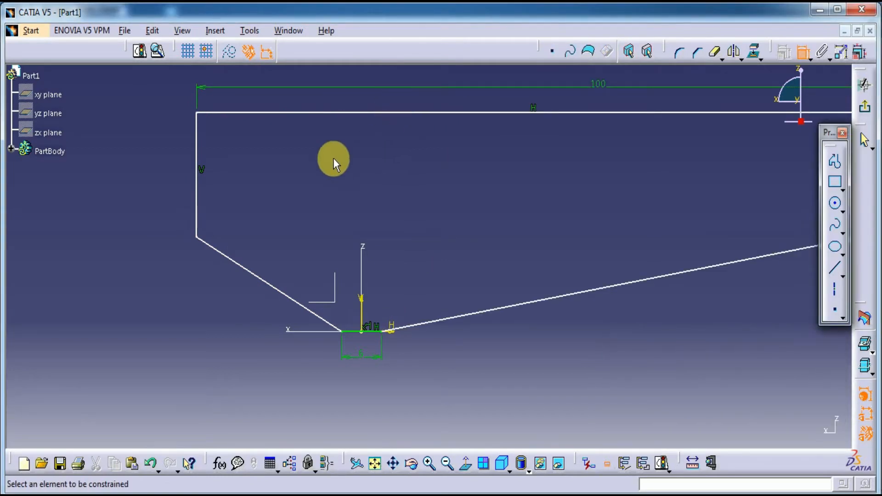
# Constrain the profile's two vertical edges to be symmetric about the sketch's vertical axis
pyautogui.moveTo(351, 156)
pyautogui.mouseDown(button='middle')
pyautogui.moveTo(350, 272)
pyautogui.moveTo(345, 239)
pyautogui.moveTo(465, 198)
pyautogui.mouseUp(button='middle')
pyautogui.click(641, 198)
pyautogui.click(316, 207)
pyautogui.rightClick(393, 114)
pyautogui.click(434, 250)
pyautogui.click(395, 263)
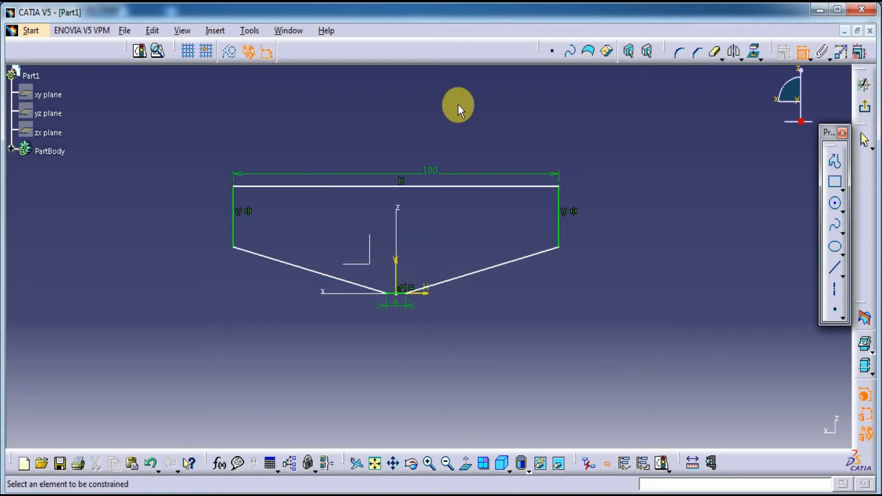
# Dimension the left vertical edge and set its length to 45 mm
pyautogui.click(233, 201)
pyautogui.click(186, 211)
pyautogui.doubleClick(186, 208)
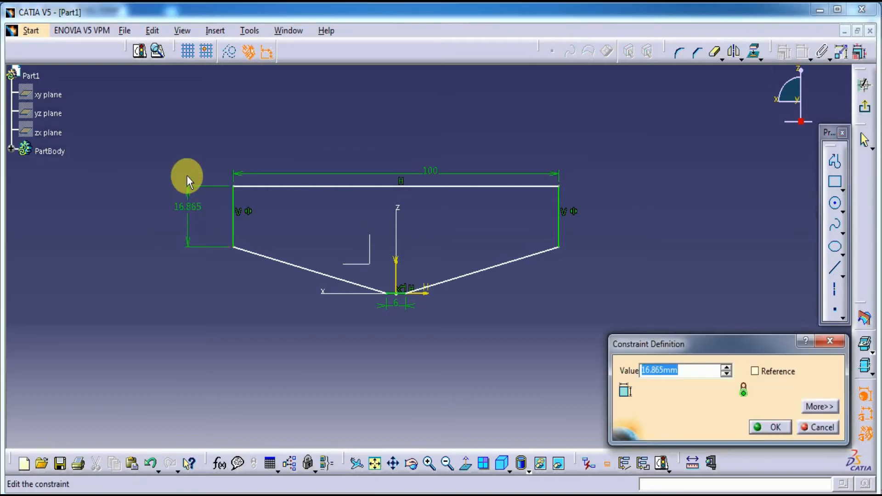
pyautogui.write('45')
pyautogui.press('Return')
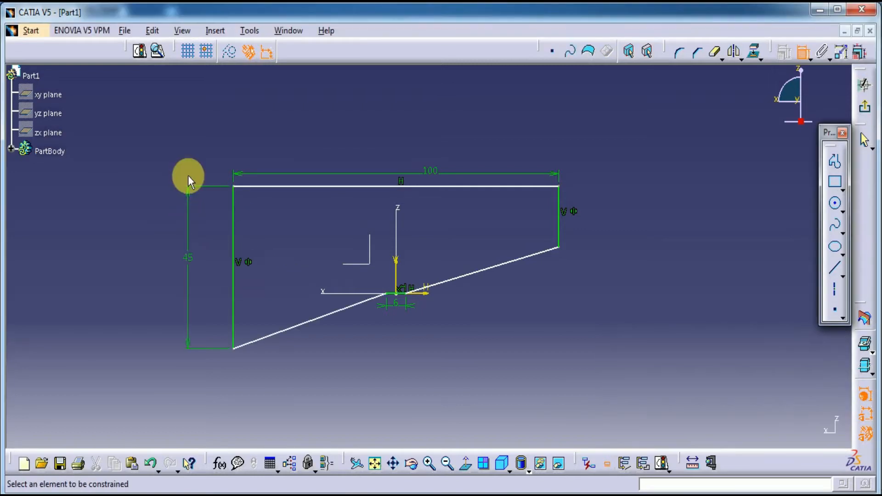
# Dimension the right vertical edge and set its length to 45 mm
pyautogui.click(559, 218)
pyautogui.click(626, 217)
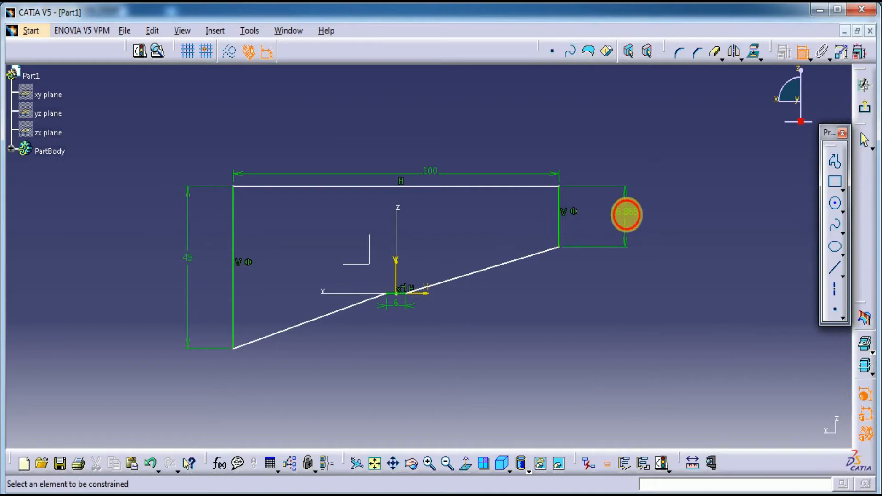
pyautogui.doubleClick(629, 219)
pyautogui.write('4')
pyautogui.press('Return')
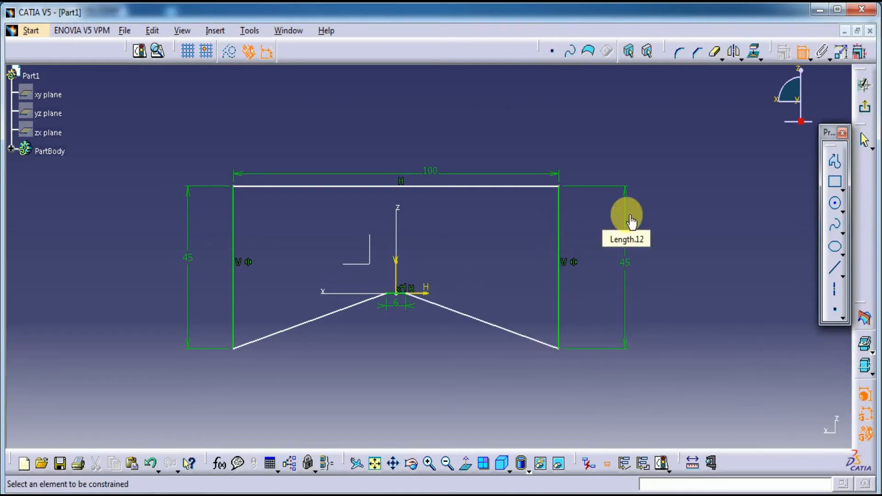
# Move the profile's top edge upward until the lower ends of both vertical edges lie above the base line
pyautogui.click(801, 53)
pyautogui.moveTo(494, 192); pyautogui.dragTo(470, 47)
pyautogui.click(456, 191)
pyautogui.moveTo(456, 191); pyautogui.dragTo(654, 116, button='middle')
pyautogui.click(801, 51)
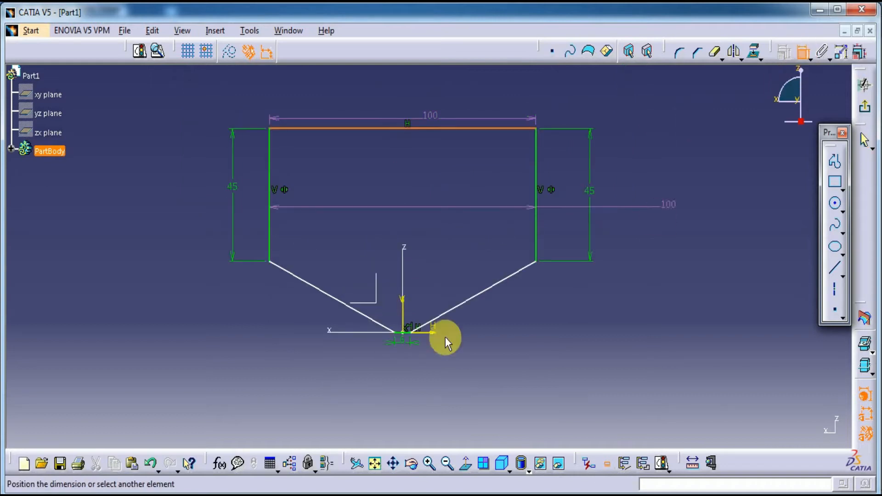
pyautogui.press('Escape')
pyautogui.click(651, 252)
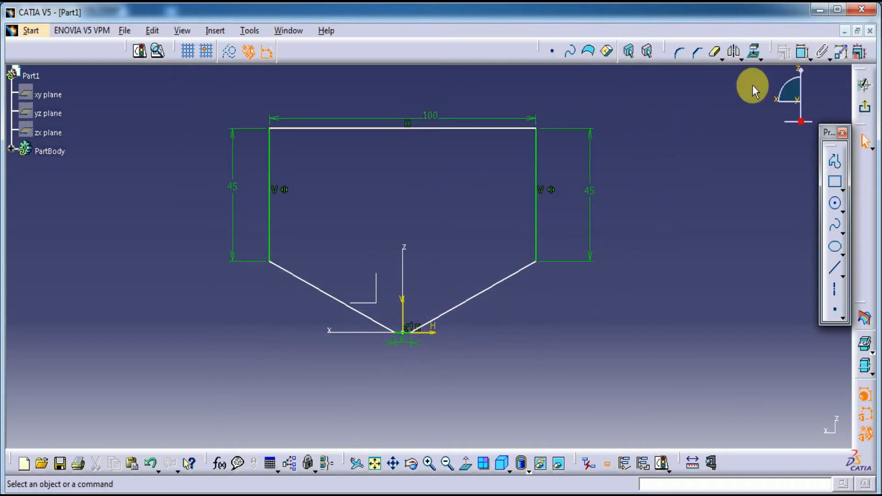
# Dimension the vertical distance from the base line to the right vertical edge's lower endpoint as 28 mm and exit the sketch
pyautogui.click(800, 54)
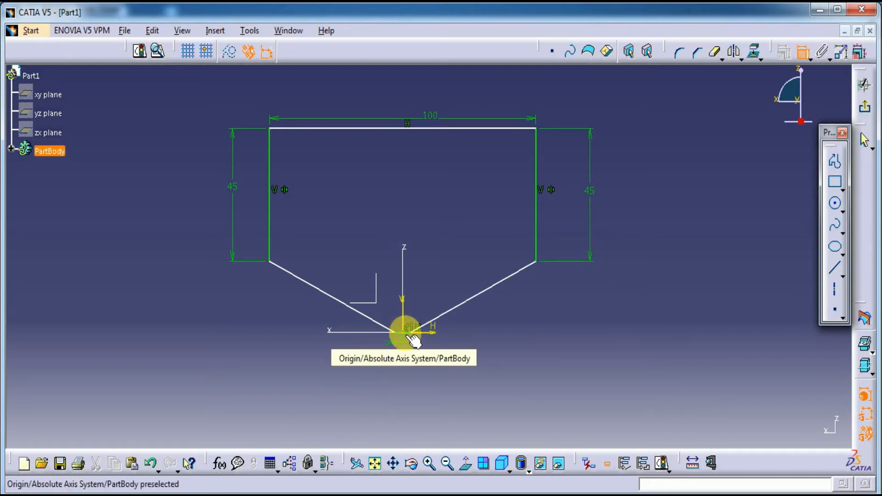
pyautogui.moveTo(418, 390); pyautogui.dragTo(398, 358, button='middle')
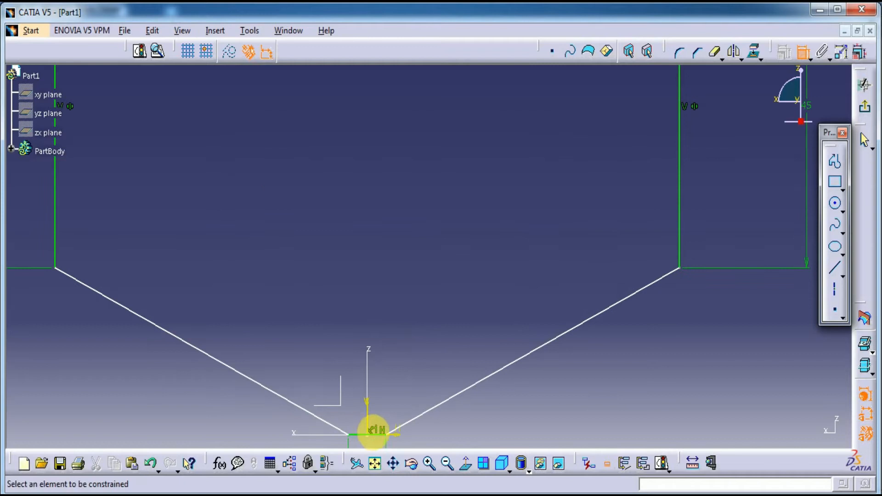
pyautogui.click(374, 433)
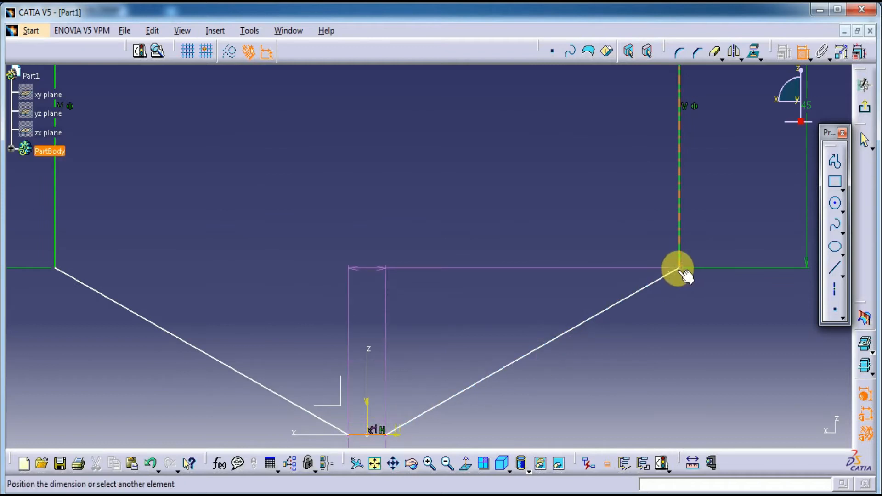
pyautogui.click(680, 268)
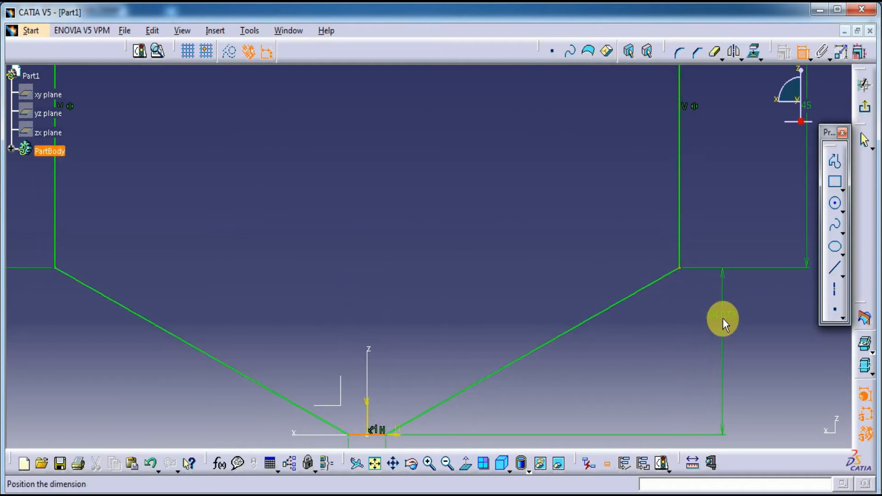
pyautogui.click(723, 319)
pyautogui.doubleClick(724, 320)
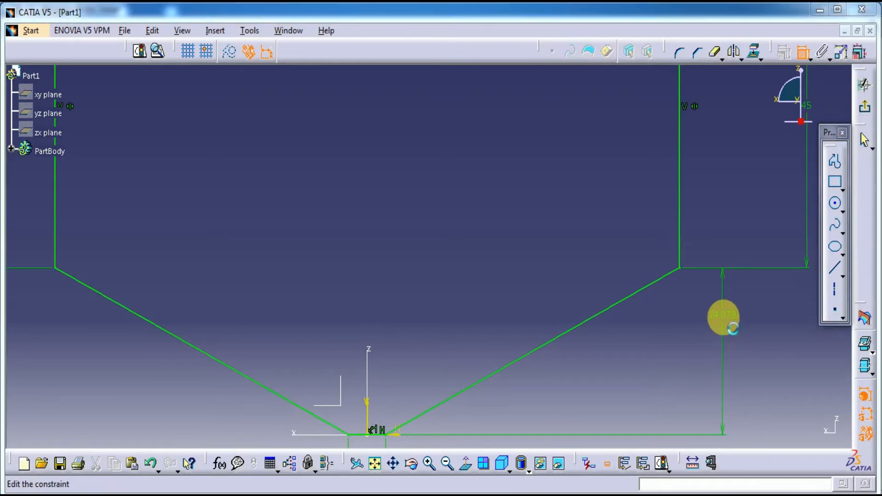
pyautogui.write('28')
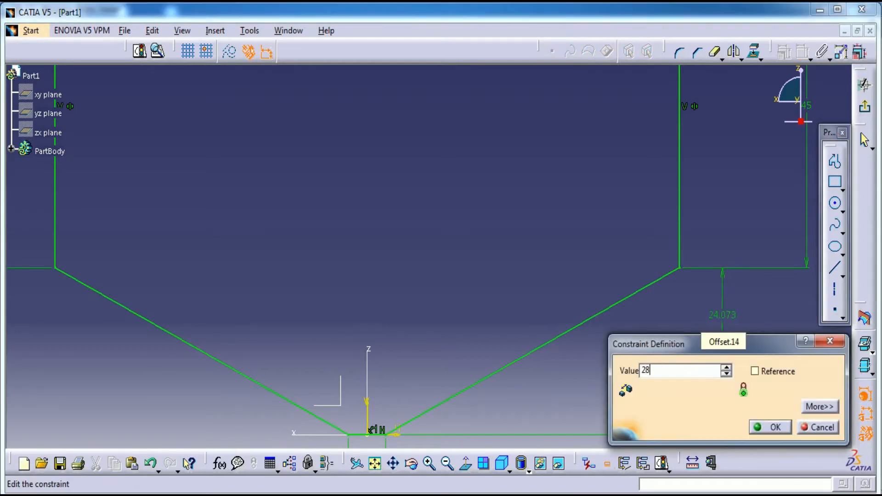
pyautogui.press('Return')
pyautogui.moveTo(726, 322); pyautogui.dragTo(736, 417, button='middle')
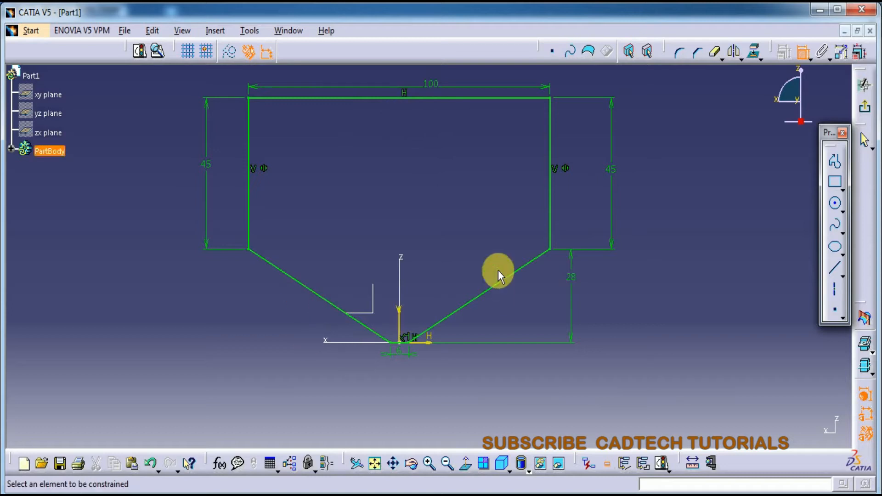
pyautogui.click(864, 106)
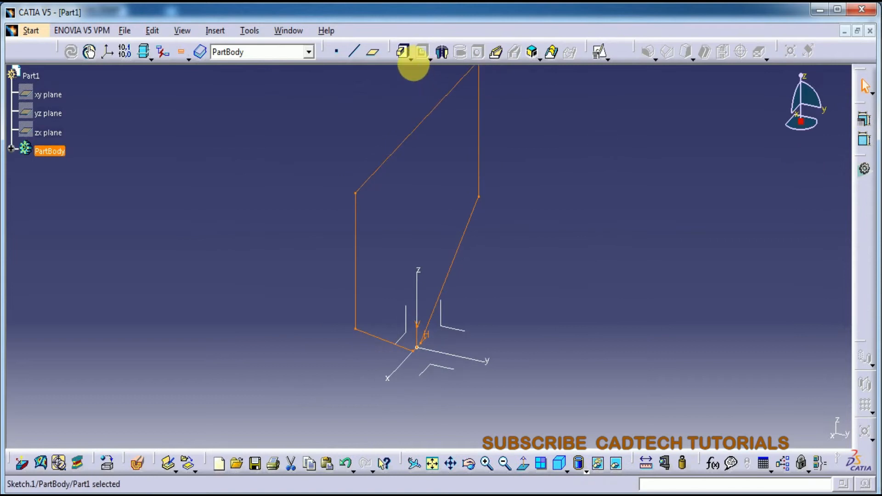
# Pad the tapered profile sketch 6 mm in the reversed direction
pyautogui.click(402, 52)
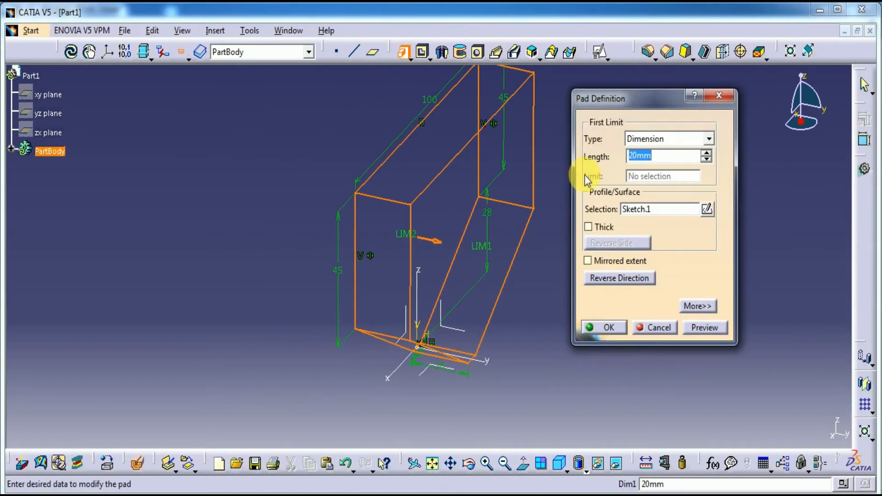
pyautogui.write('6')
pyautogui.click(615, 278)
pyautogui.click(701, 331)
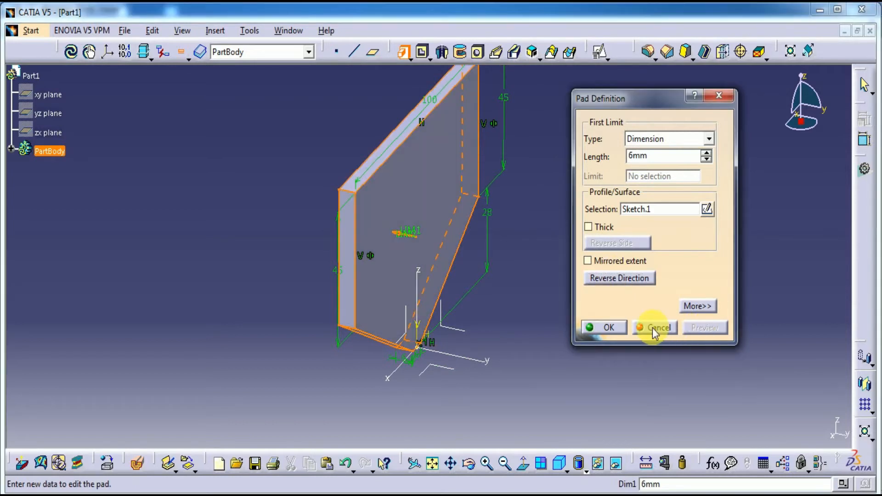
pyautogui.click(607, 328)
# Create a reference plane offset 45 mm from the plate's large front face
pyautogui.click(559, 463)
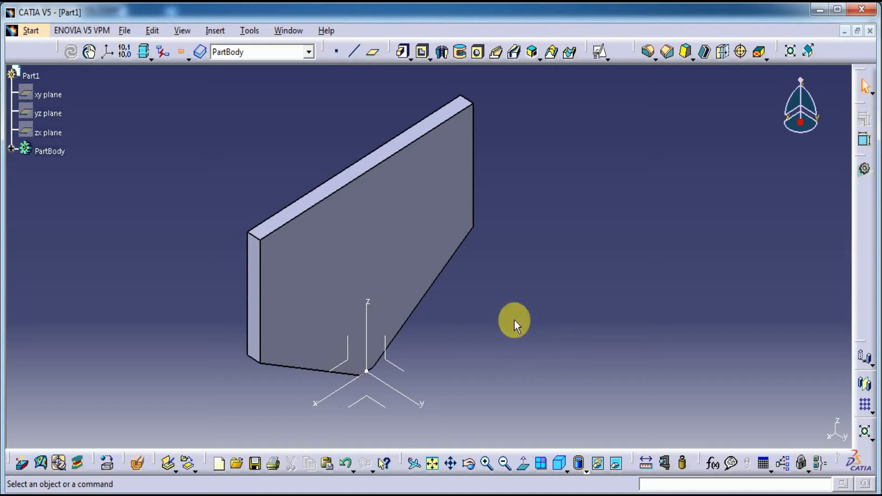
pyautogui.click(375, 55)
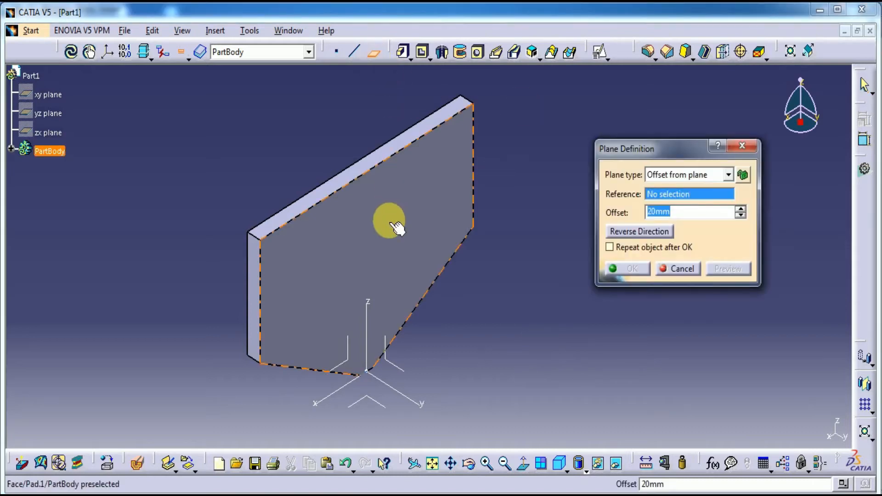
pyautogui.click(450, 250)
pyautogui.write('45')
pyautogui.click(720, 272)
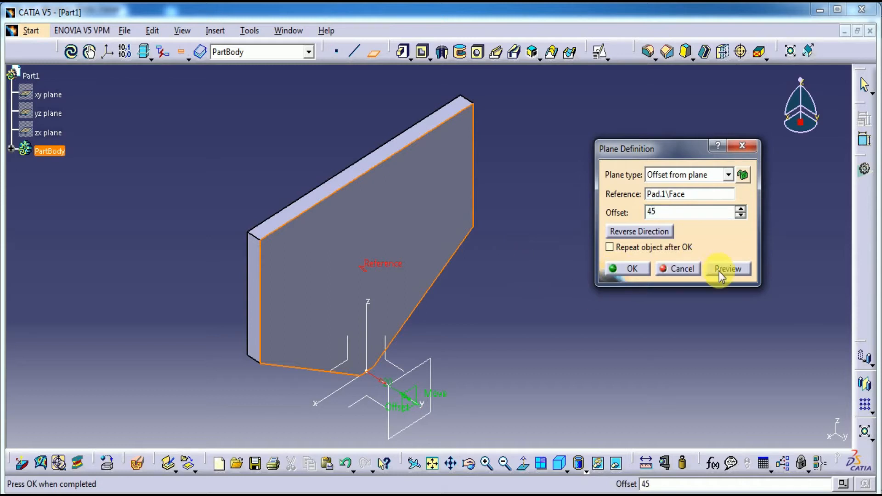
pyautogui.click(627, 268)
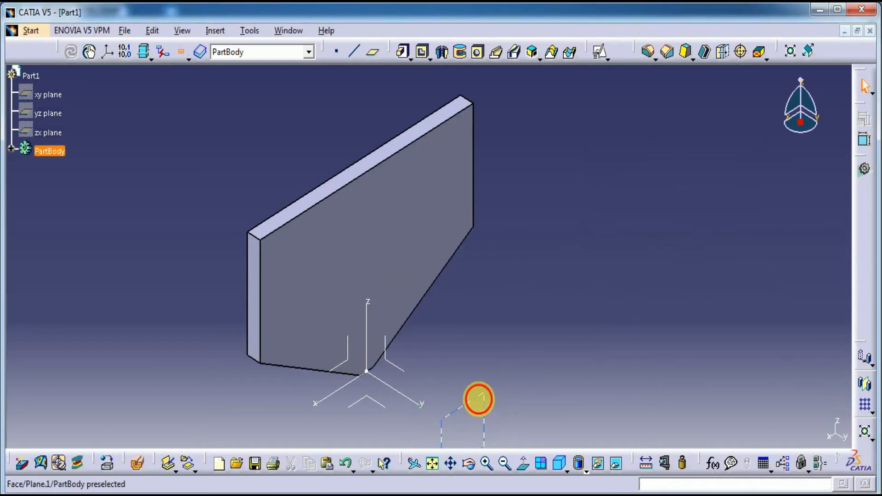
# Start a positioned sketch on the offset plane and draw a rectangle about 29 mm wide above the origin, within the plate's outline
pyautogui.click(478, 399)
pyautogui.click(599, 52)
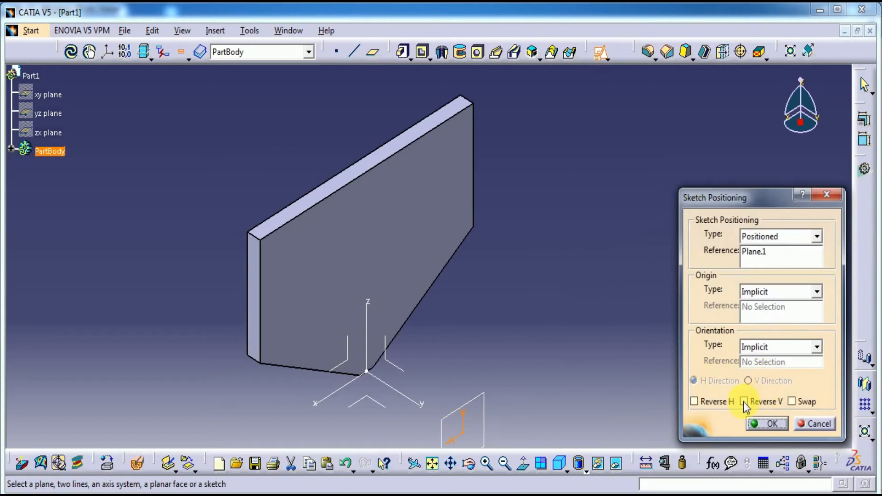
pyautogui.click(753, 424)
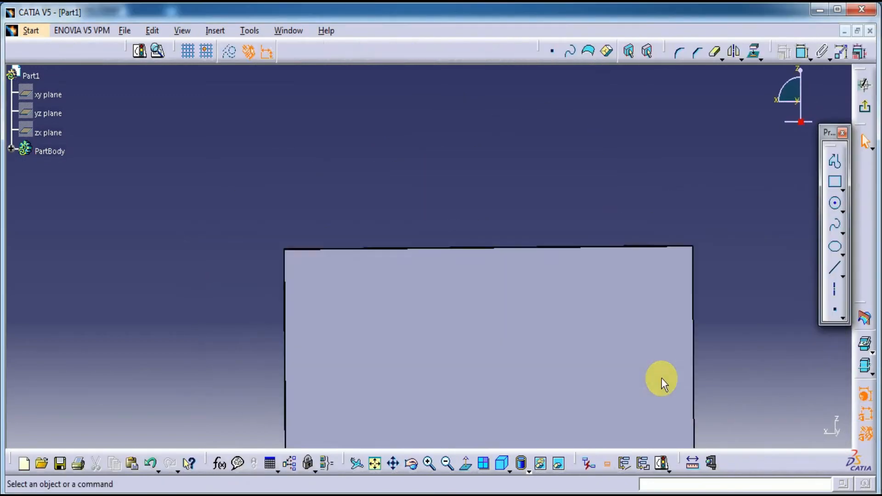
pyautogui.moveTo(719, 314); pyautogui.dragTo(624, 157, button='middle')
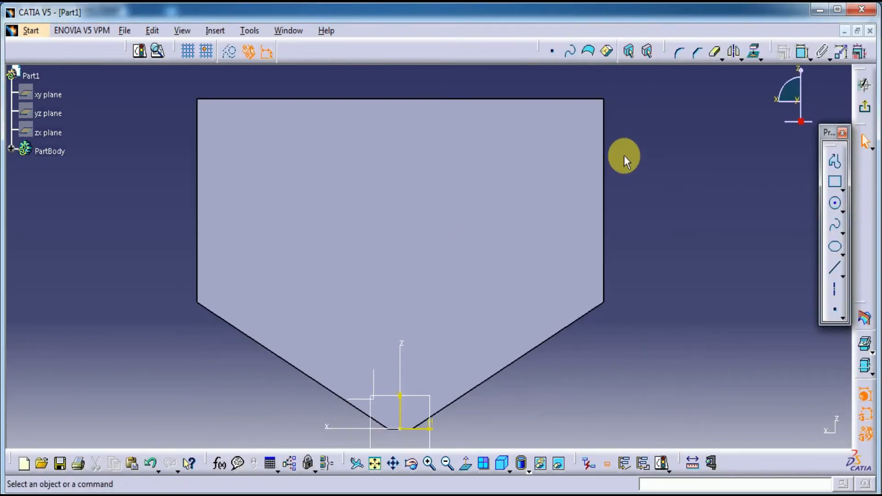
pyautogui.click(834, 182)
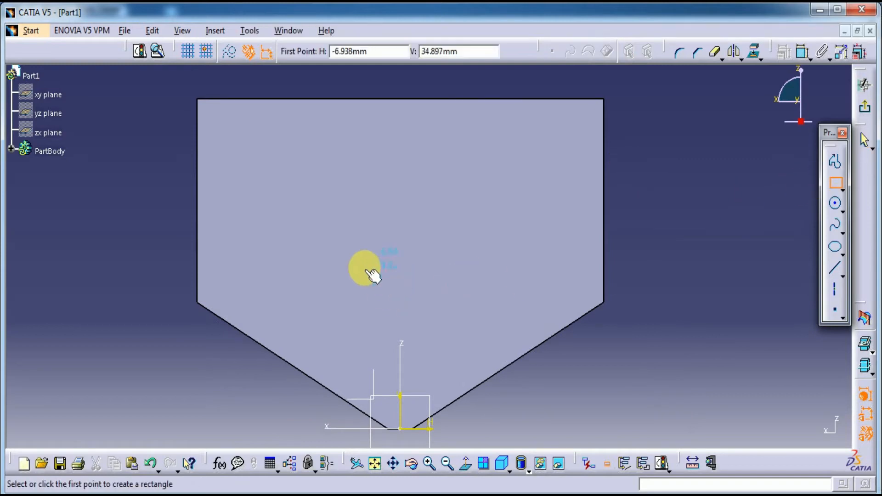
pyautogui.click(344, 265)
pyautogui.click(462, 311)
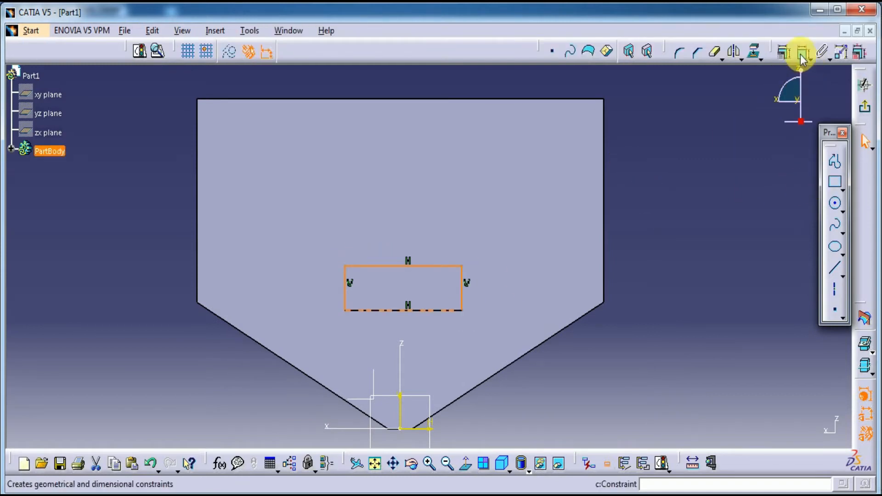
# Constrain the rectangle's two vertical sides to be symmetric about the sketch's vertical axis
pyautogui.click(802, 51)
pyautogui.click(462, 294)
pyautogui.click(345, 292)
pyautogui.rightClick(629, 209)
pyautogui.click(672, 338)
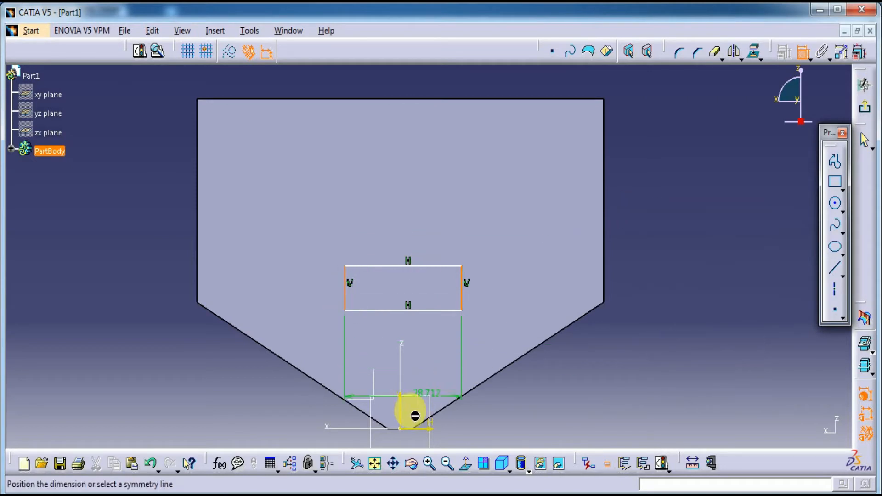
pyautogui.click(401, 412)
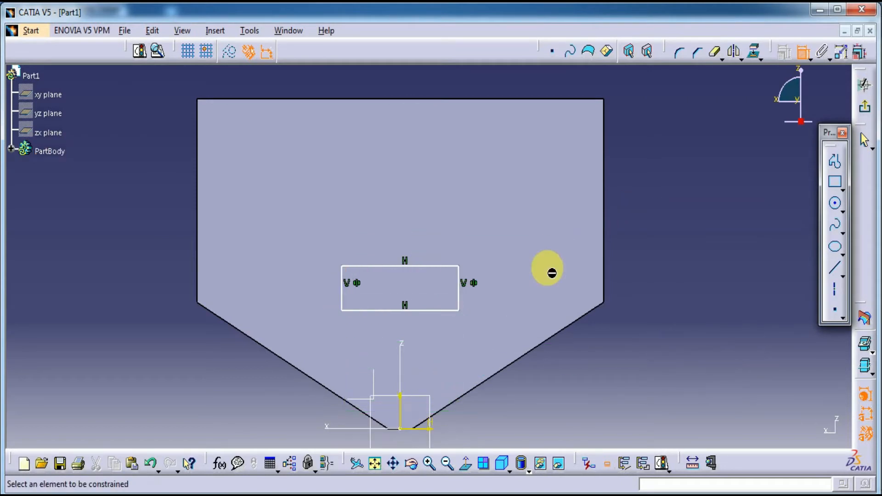
# Dimension the rectangle's width and set it to 24+6, giving 30 mm
pyautogui.click(429, 265)
pyautogui.click(429, 225)
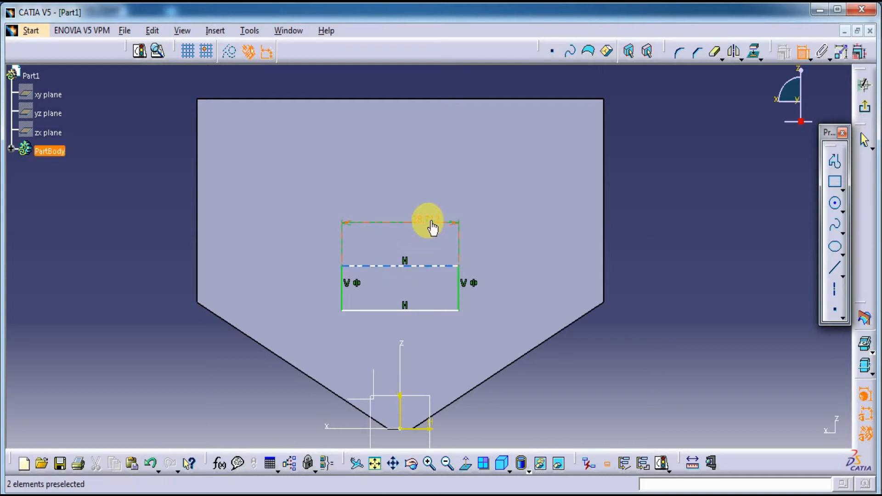
pyautogui.doubleClick(437, 206)
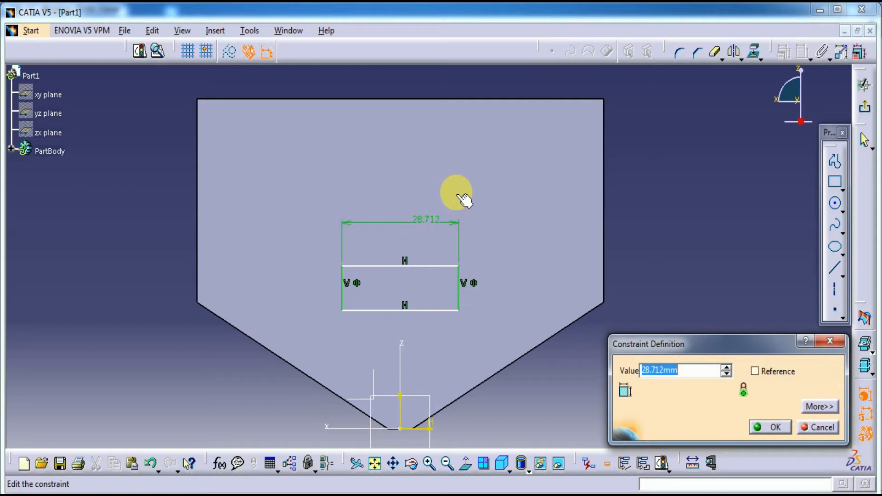
pyautogui.write('24+')
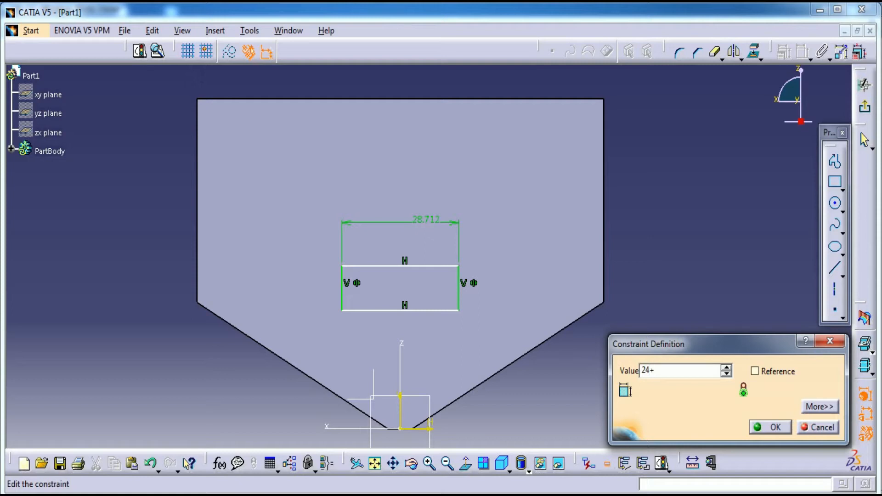
pyautogui.write('6')
pyautogui.press('Return')
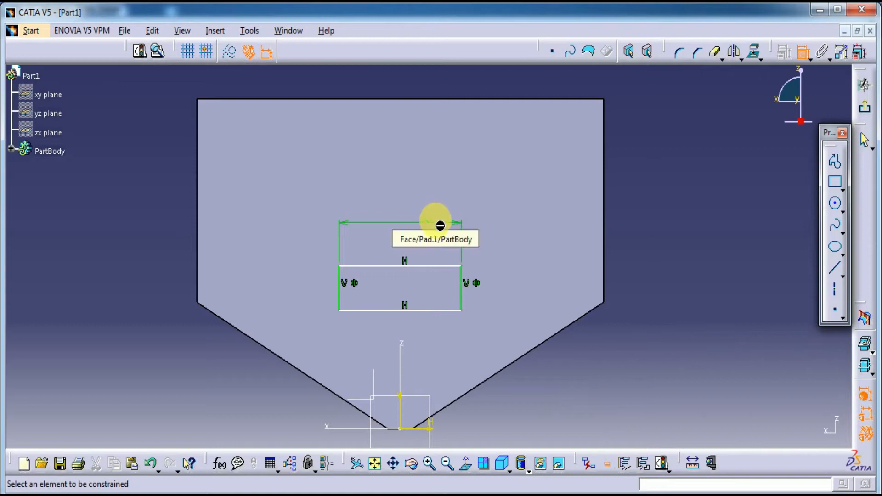
# Dimension the rectangle's height between its horizontal edges and set it to 12 mm
pyautogui.click(442, 265)
pyautogui.click(438, 311)
pyautogui.click(650, 289)
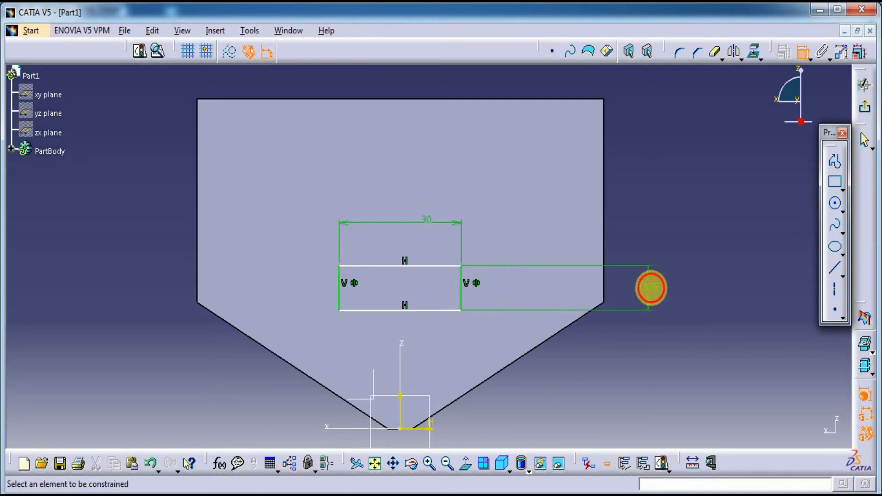
pyautogui.doubleClick(650, 288)
pyautogui.write('12')
pyautogui.press('Return')
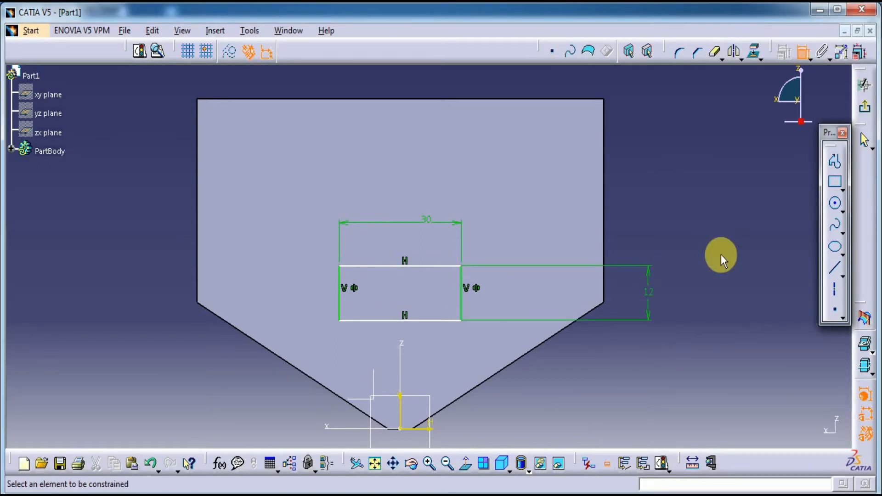
# Dimension the distance from the plate's top edge to the rectangle's lower edge as 42 mm and exit the sketch
pyautogui.click(545, 99)
pyautogui.click(440, 322)
pyautogui.doubleClick(693, 212)
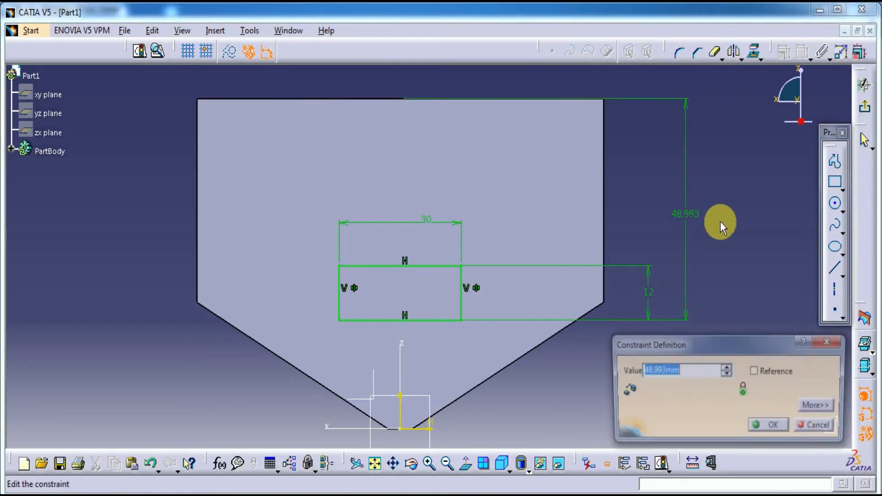
pyautogui.press('Return')
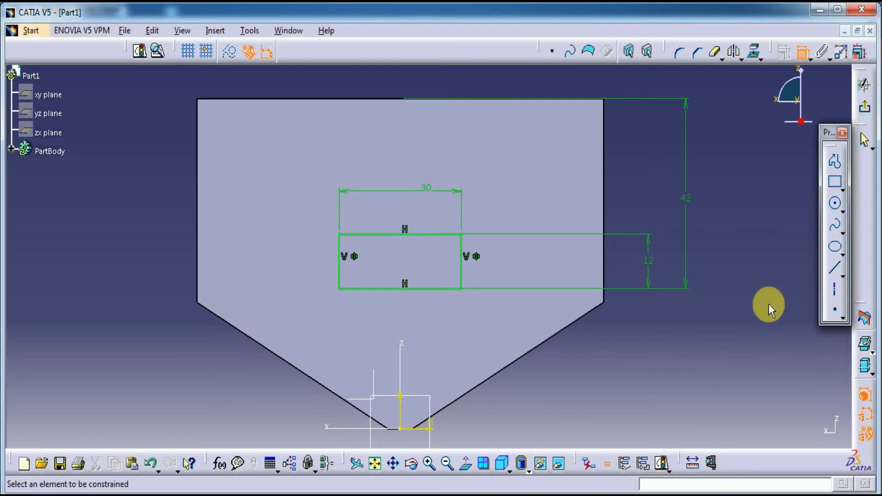
pyautogui.click(864, 107)
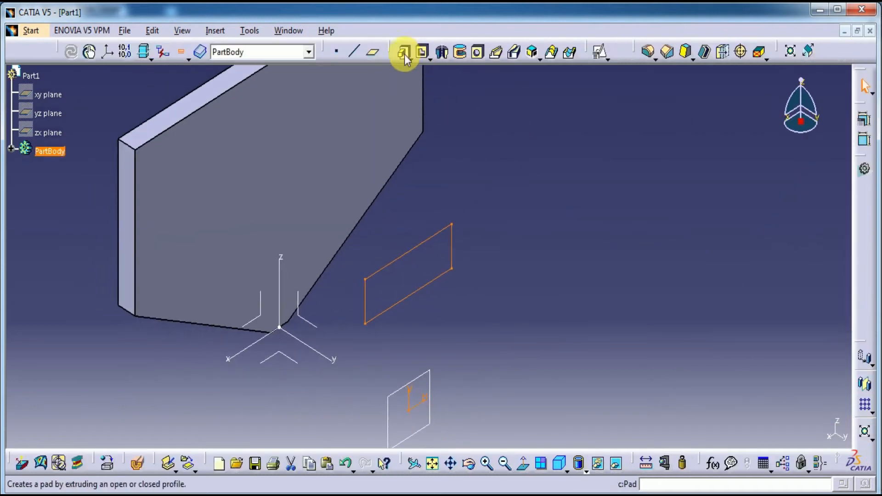
# Pad the rectangle sketch 9 mm in the reversed direction, toward the plate
pyautogui.click(403, 52)
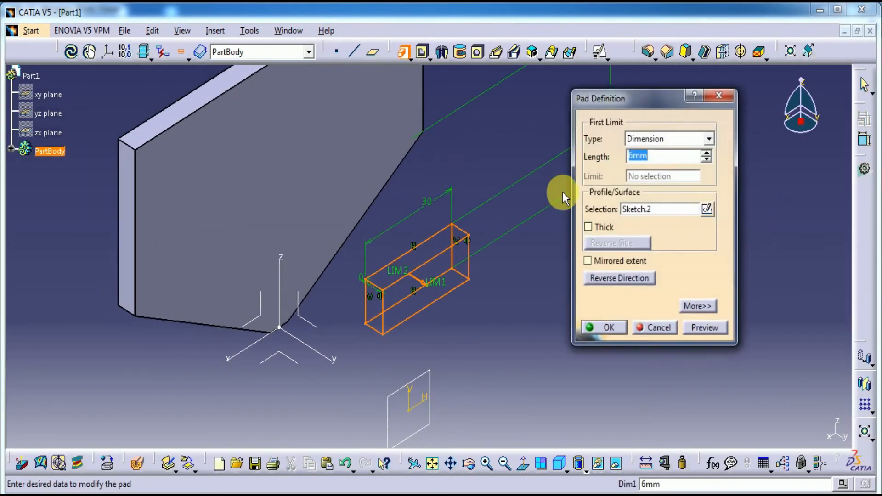
pyautogui.write('9')
pyautogui.click(615, 278)
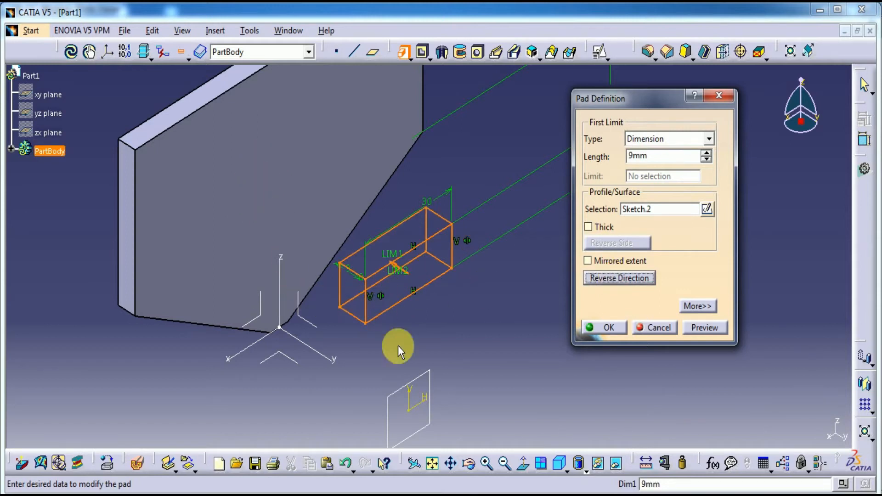
pyautogui.click(705, 327)
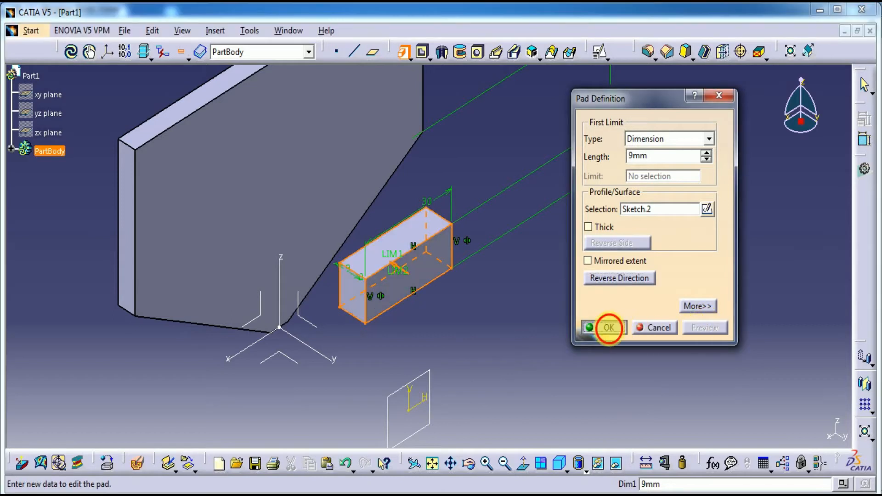
pyautogui.click(606, 327)
# Start a positioned sketch on the small block's underside with both the H and V directions reversed
pyautogui.moveTo(555, 233)
pyautogui.mouseDown(button='middle')
pyautogui.moveTo(582, 283)
pyautogui.moveTo(575, 280)
pyautogui.moveTo(579, 310)
pyautogui.mouseUp(button='middle')
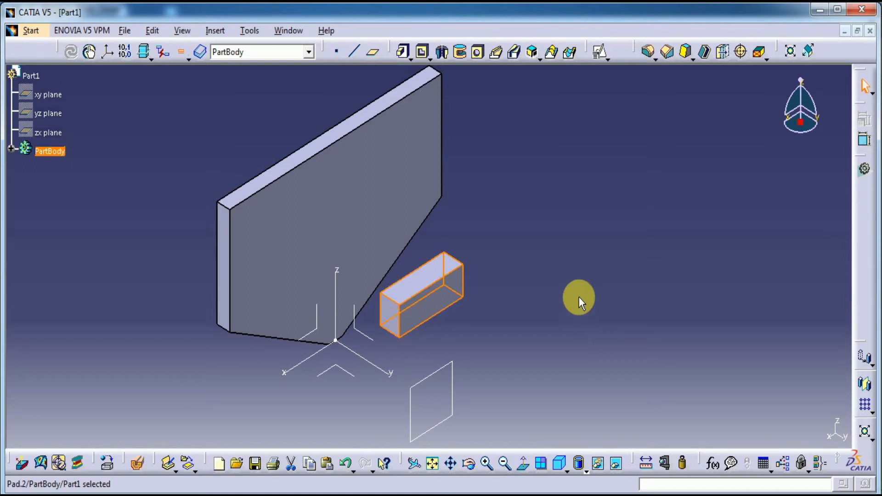
pyautogui.moveTo(580, 312)
pyautogui.mouseDown(button='middle')
pyautogui.moveTo(512, 183)
pyautogui.moveTo(364, 110)
pyautogui.mouseUp(button='middle')
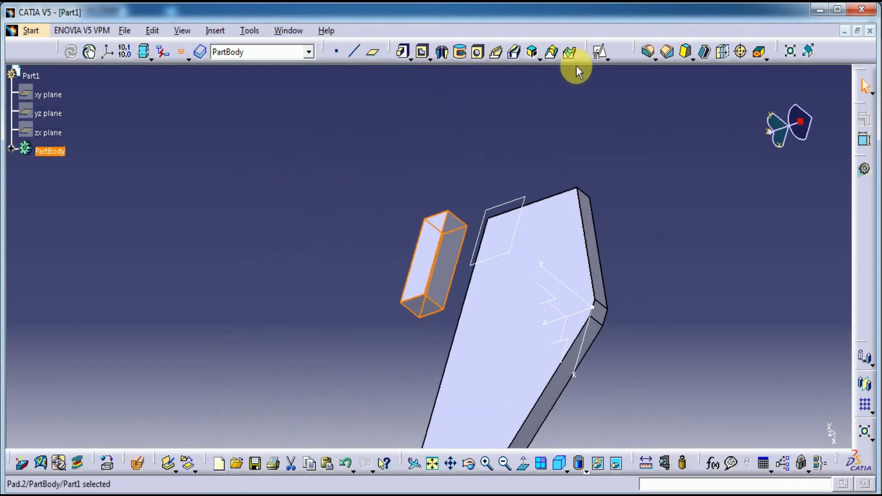
pyautogui.click(598, 53)
pyautogui.click(452, 254)
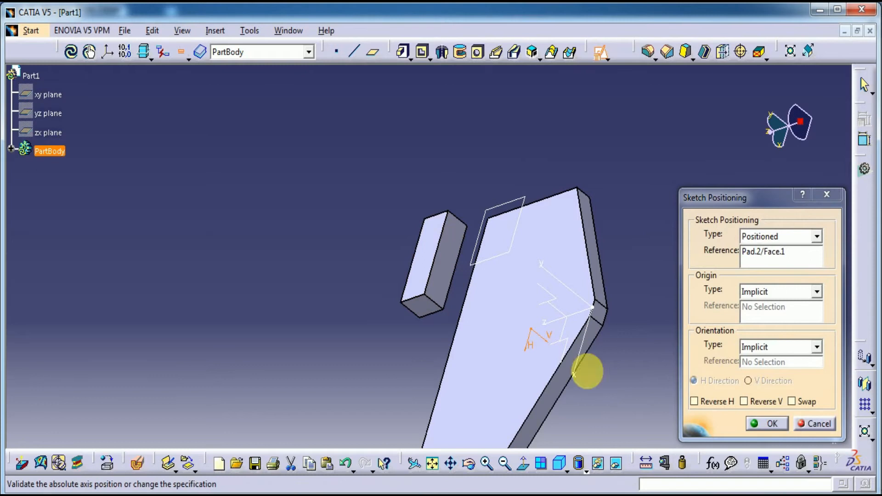
pyautogui.click(728, 402)
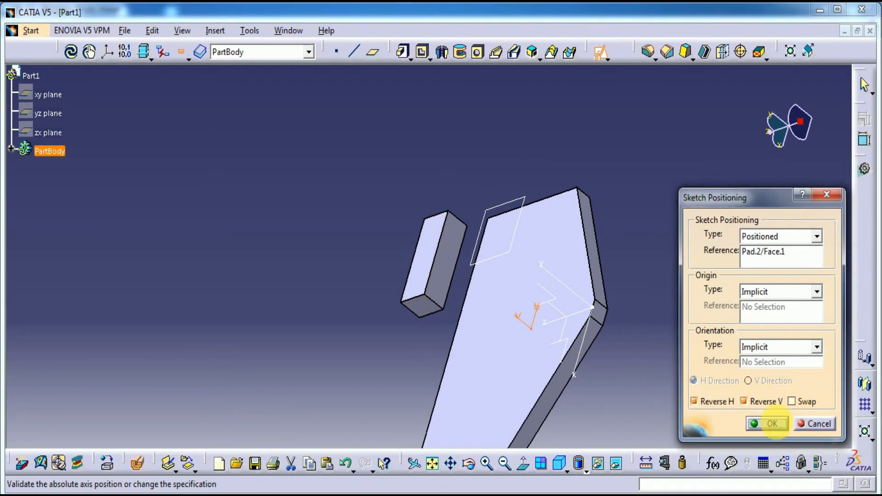
pyautogui.click(766, 423)
# Project the plate's two lower sloping front edges and the block's bottom edge facing the plate into the sketch
pyautogui.moveTo(629, 315); pyautogui.dragTo(612, 211, button='middle')
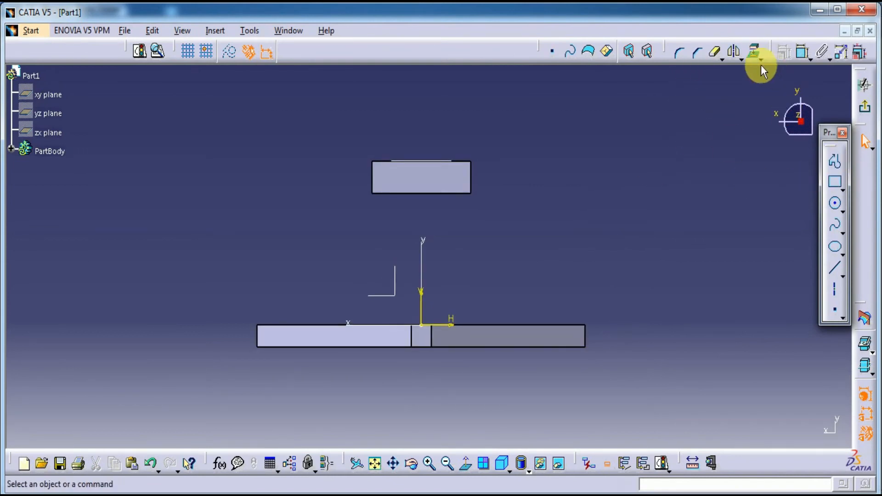
pyautogui.click(754, 51)
pyautogui.click(556, 334)
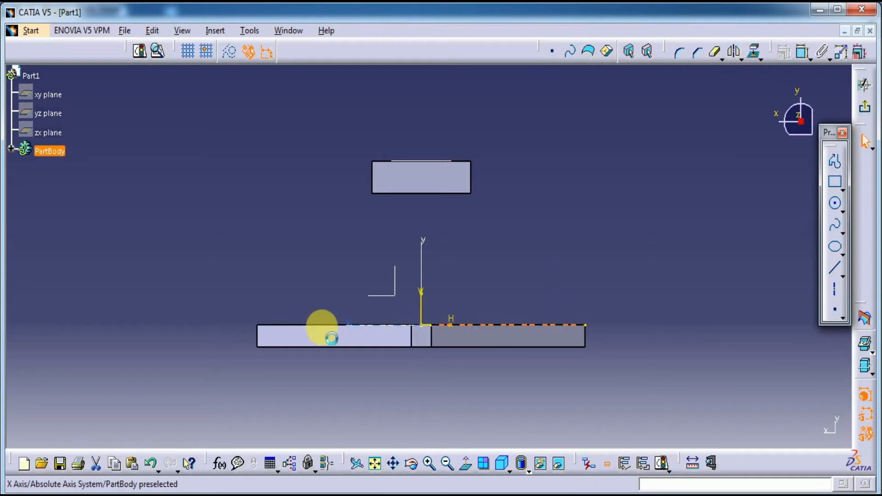
pyautogui.click(311, 328)
pyautogui.click(572, 220)
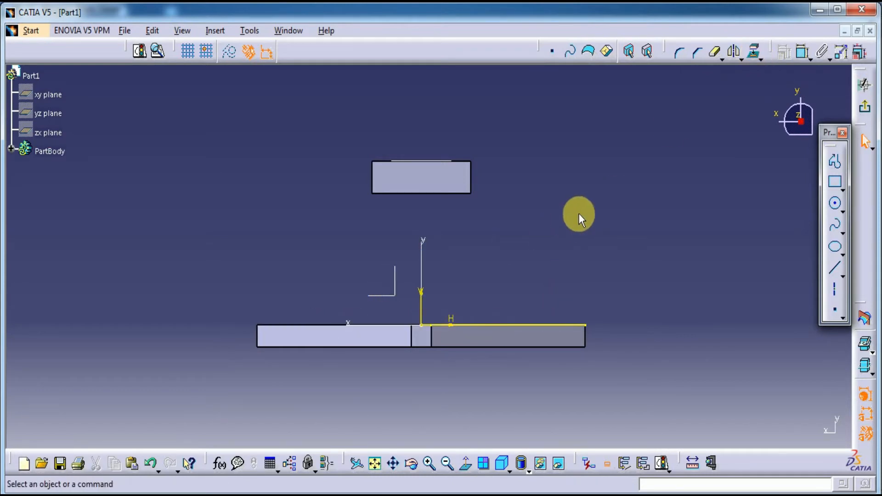
pyautogui.click(753, 53)
pyautogui.click(309, 325)
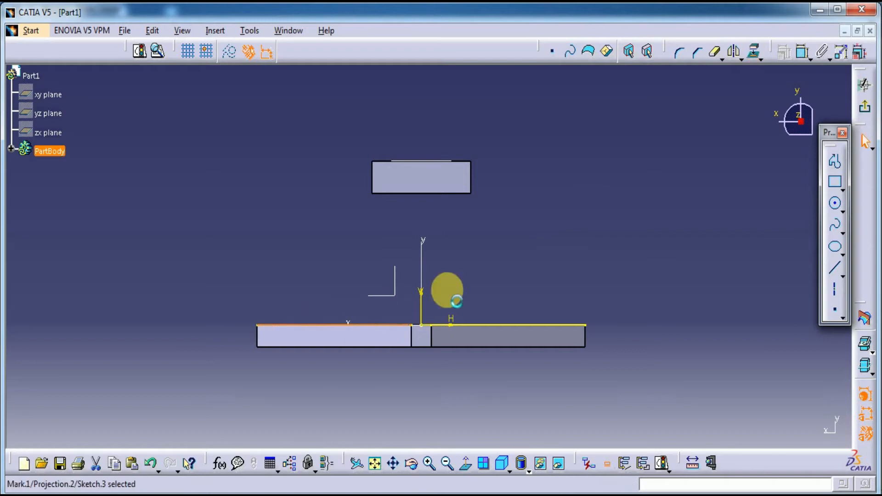
pyautogui.click(753, 53)
pyautogui.click(455, 194)
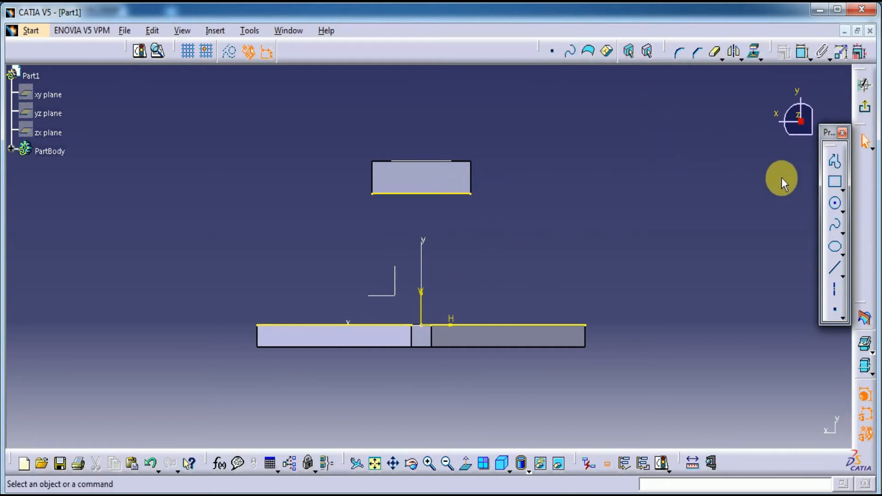
# Draw two sloping lines from the ends of the block's projected edge down to the plate's two projected edges
pyautogui.click(837, 269)
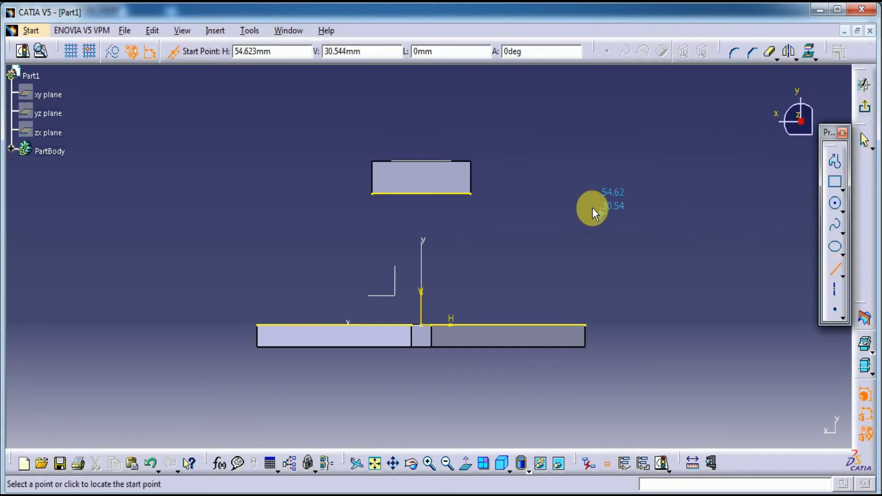
pyautogui.click(372, 194)
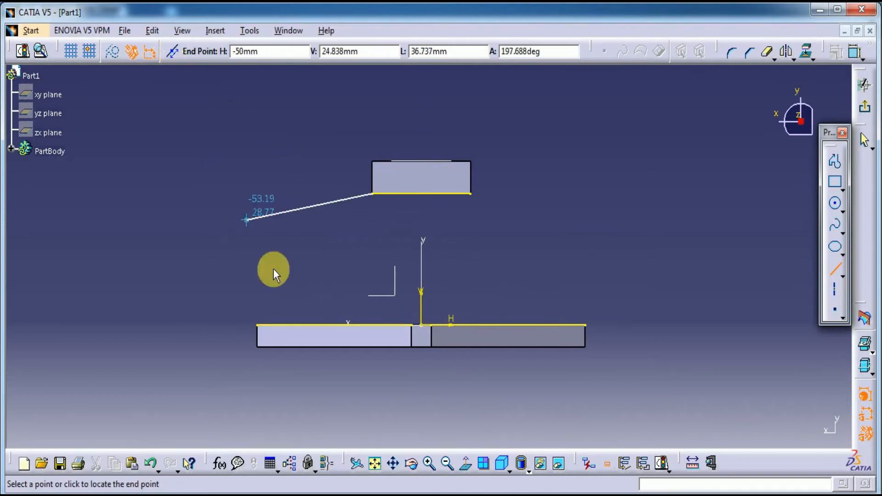
pyautogui.click(304, 319)
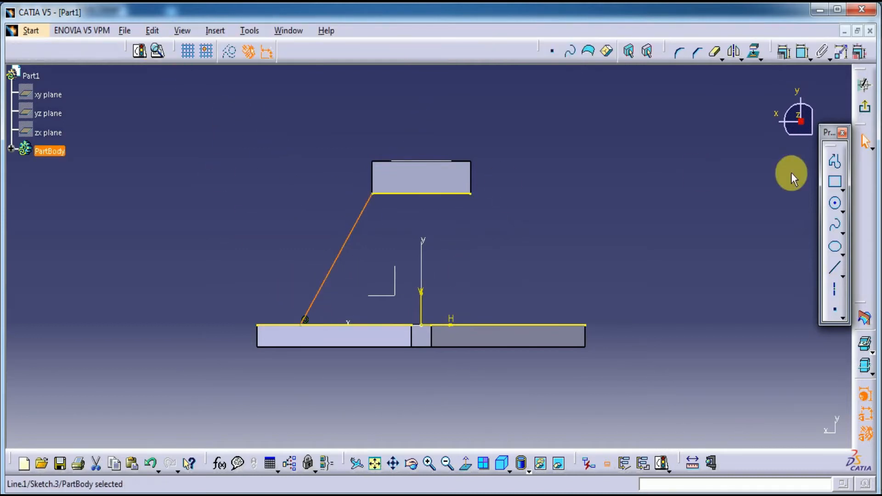
pyautogui.click(834, 268)
pyautogui.click(471, 193)
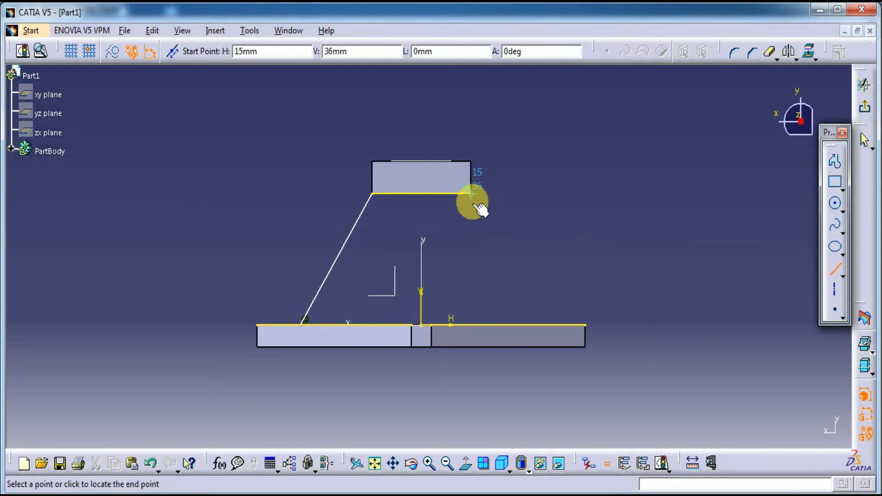
pyautogui.click(532, 320)
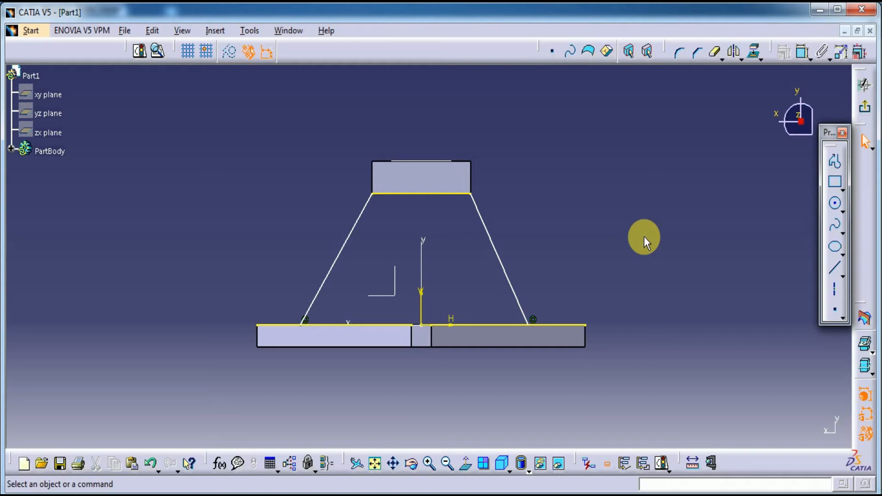
# Dimension the horizontal distance from the right sloping line's lower end to the plate's right side as 9 mm
pyautogui.click(802, 52)
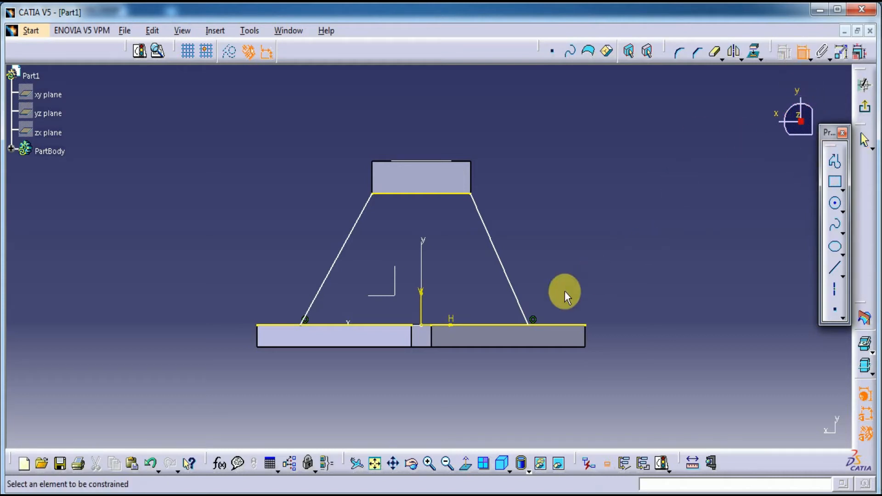
pyautogui.click(586, 326)
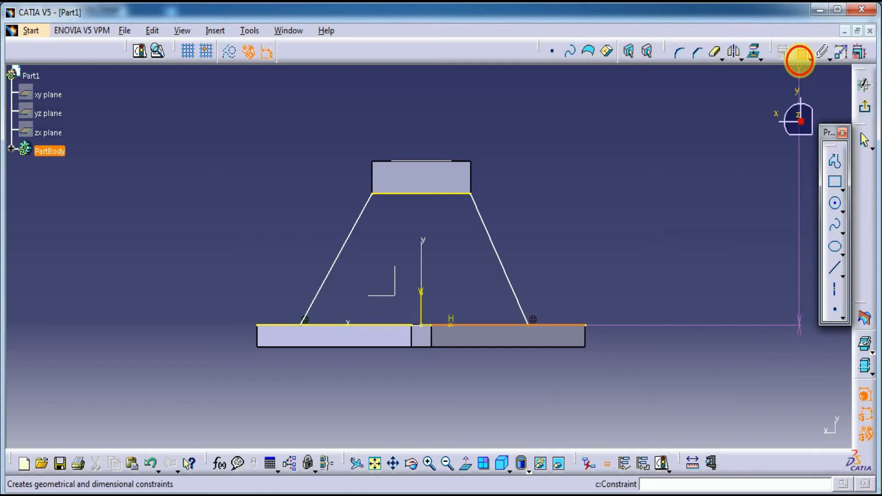
pyautogui.click(803, 52)
pyautogui.click(533, 329)
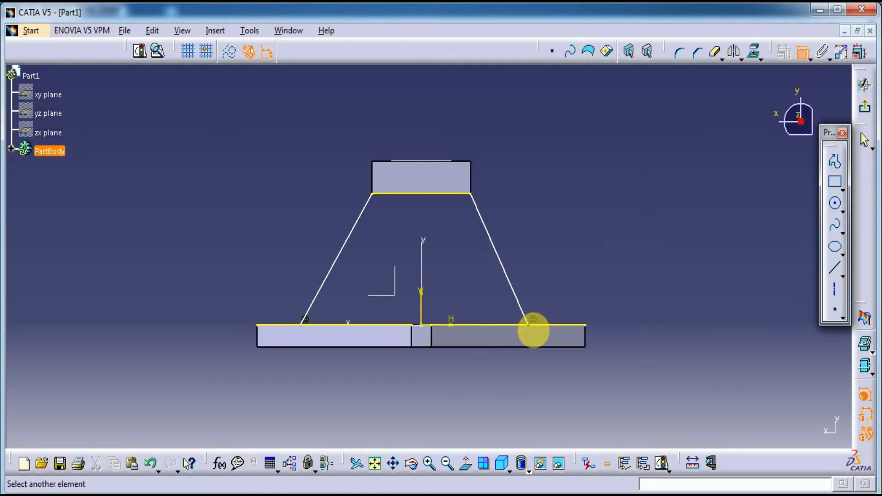
pyautogui.click(584, 339)
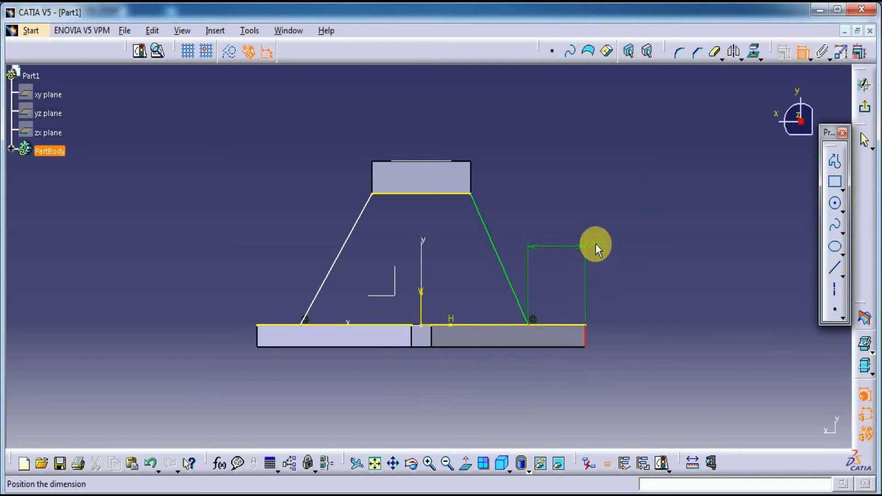
pyautogui.click(634, 235)
pyautogui.doubleClick(634, 235)
pyautogui.write('9')
pyautogui.press('Return')
# Dimension the horizontal distance from the left sloping line's lower end to the plate's left side as 9 mm
pyautogui.click(802, 51)
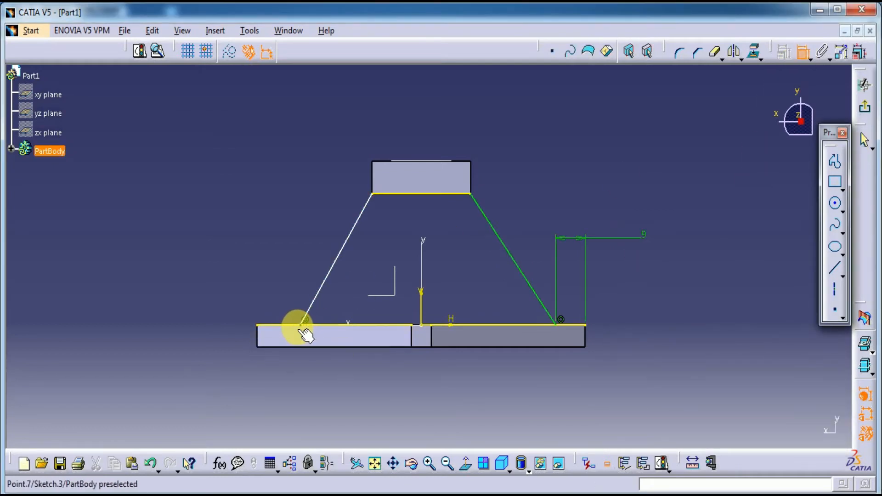
pyautogui.click(300, 325)
pyautogui.click(257, 337)
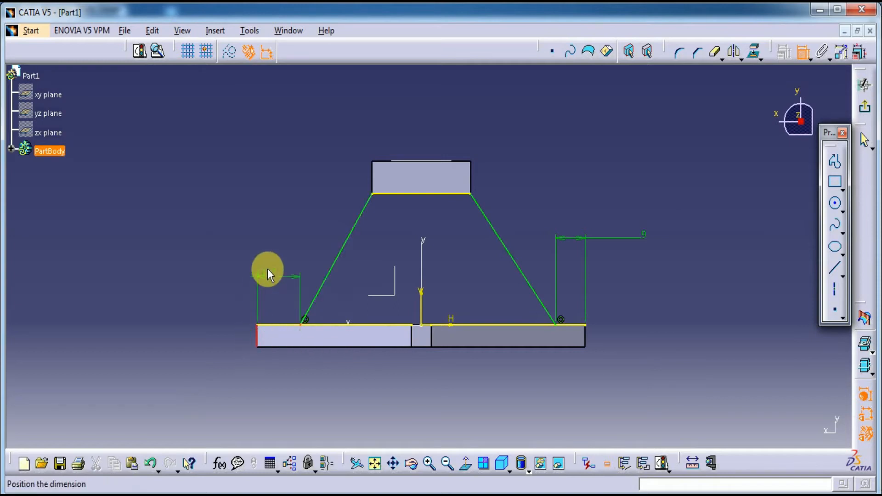
pyautogui.doubleClick(281, 268)
pyautogui.write('9')
pyautogui.press('Return')
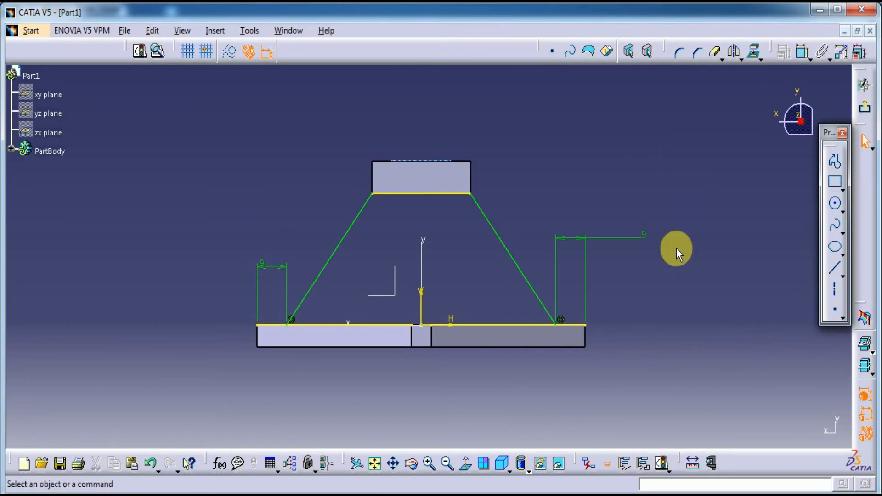
# Delete the two projected plate edges from the sketch
pyautogui.click(581, 327)
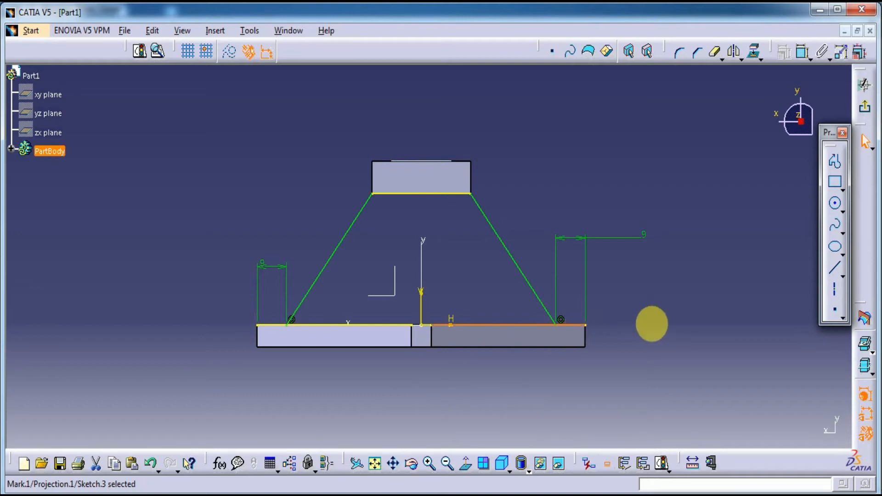
pyautogui.click(355, 326)
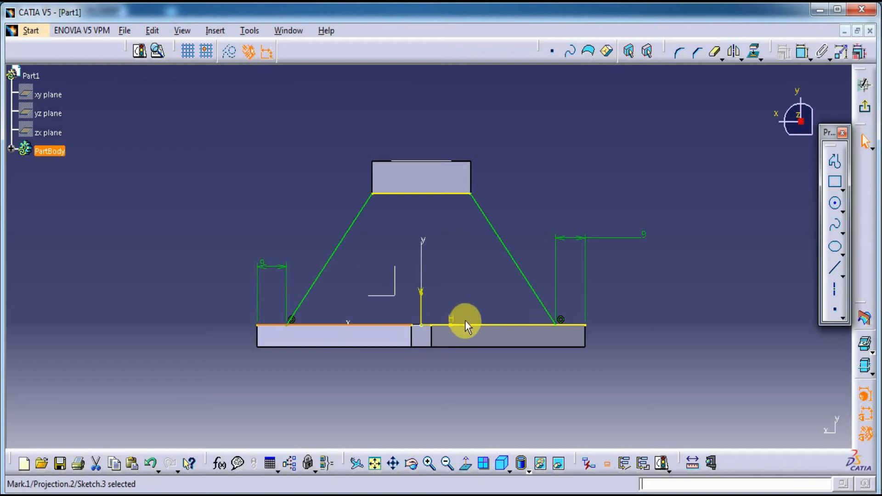
pyautogui.click(477, 325)
pyautogui.press('Delete')
pyautogui.click(374, 326)
pyautogui.press('Delete')
# Draw a horizontal line joining the lower ends of the two sloping lines with the Profile tool
pyautogui.click(835, 161)
pyautogui.click(286, 324)
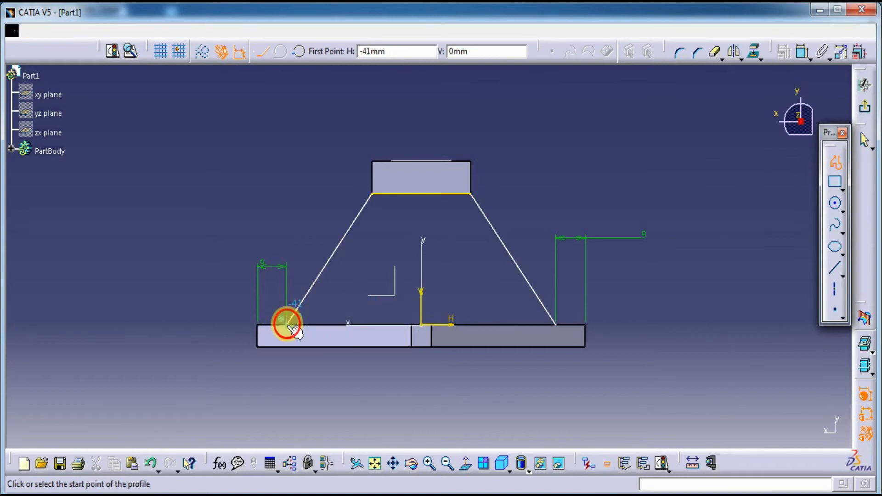
pyautogui.click(558, 326)
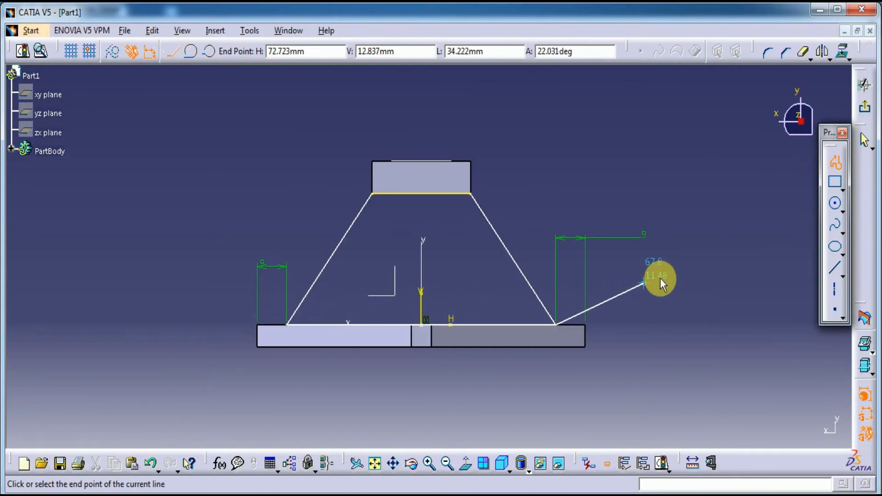
pyautogui.click(835, 161)
pyautogui.click(694, 297)
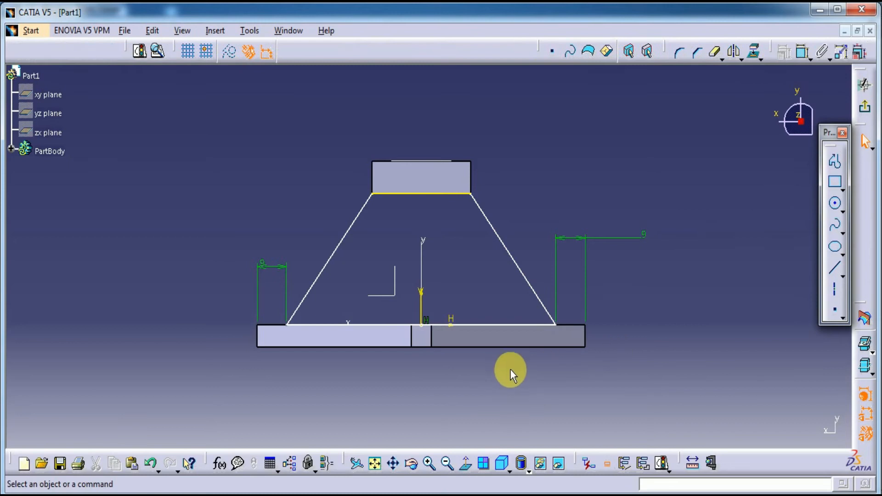
# Pull the trapezoid's lower line away from the plate and constrain it coincident with the plate's front edge
pyautogui.moveTo(327, 267); pyautogui.dragTo(288, 237)
pyautogui.click(803, 52)
pyautogui.click(516, 294)
pyautogui.press('Escape')
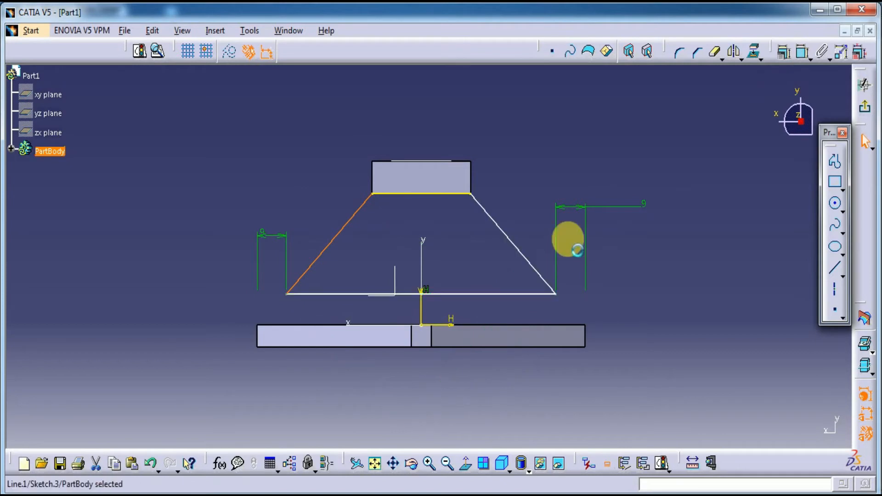
pyautogui.click(801, 55)
pyautogui.press('Escape')
pyautogui.press('Escape')
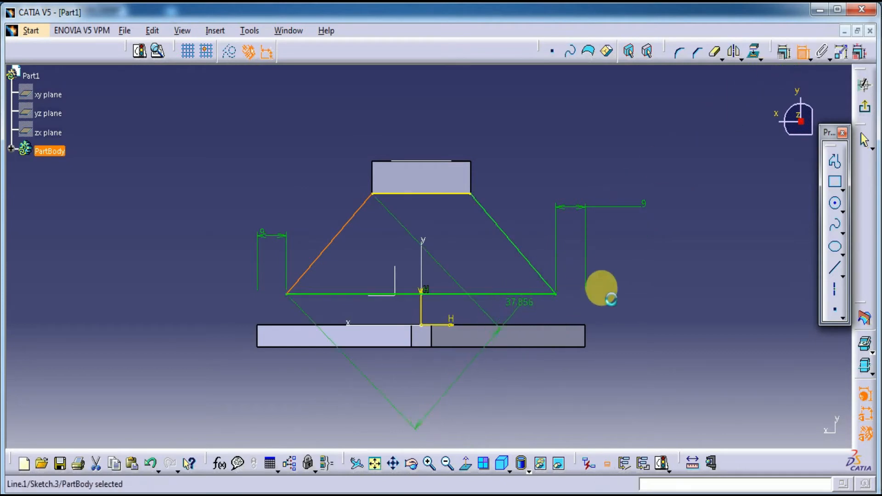
pyautogui.click(802, 54)
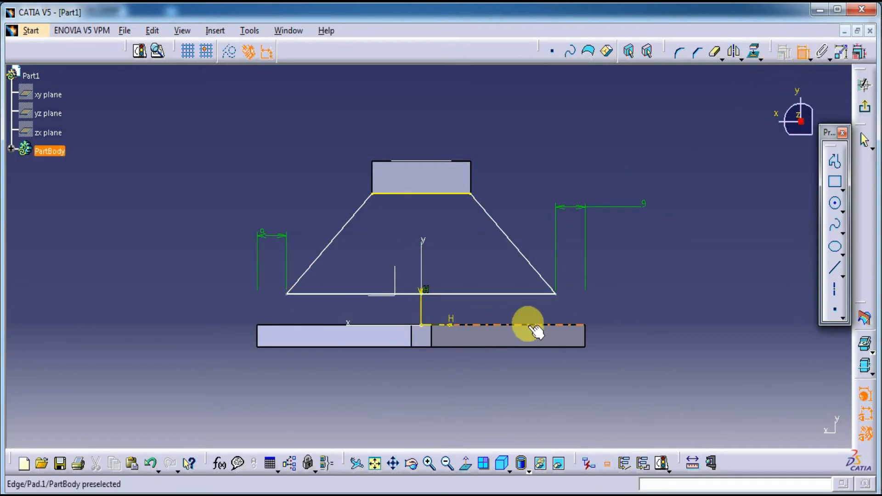
pyautogui.click(513, 294)
pyautogui.click(504, 325)
pyautogui.rightClick(679, 296)
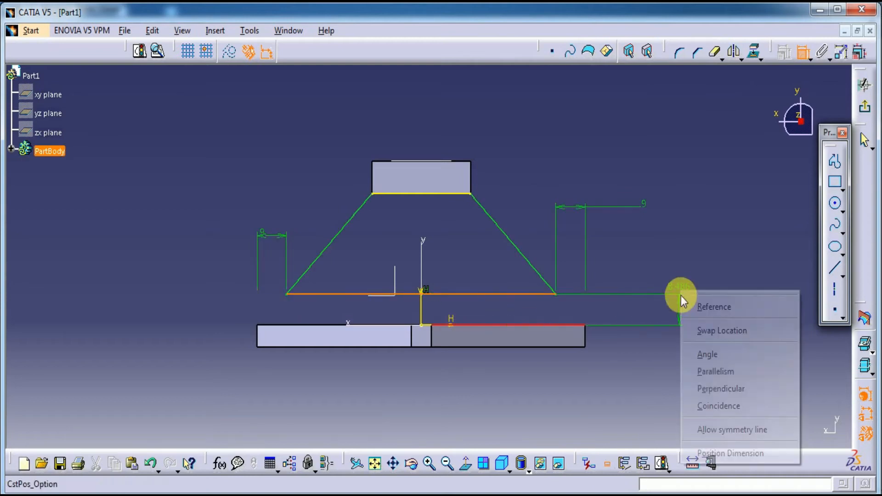
pyautogui.click(711, 410)
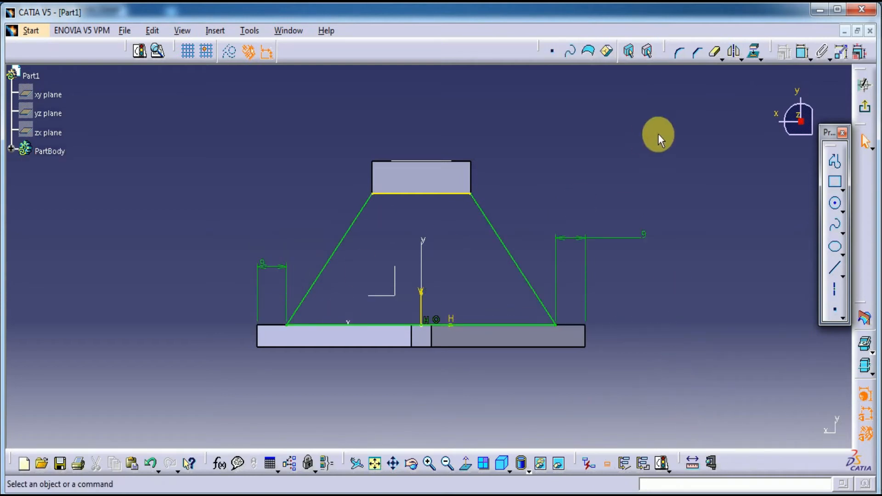
# Exit the sketch and pad the trapezoid 6 mm in the reversed direction, upward from the block's underside
pyautogui.click(864, 103)
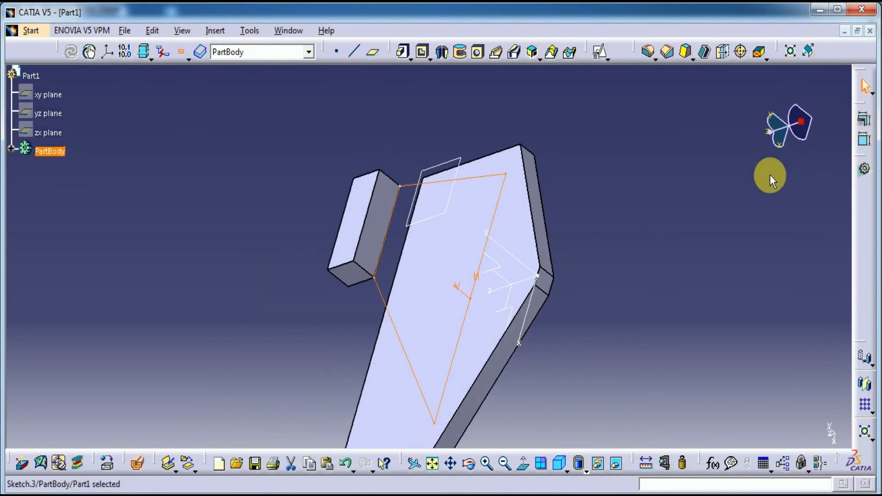
pyautogui.click(558, 461)
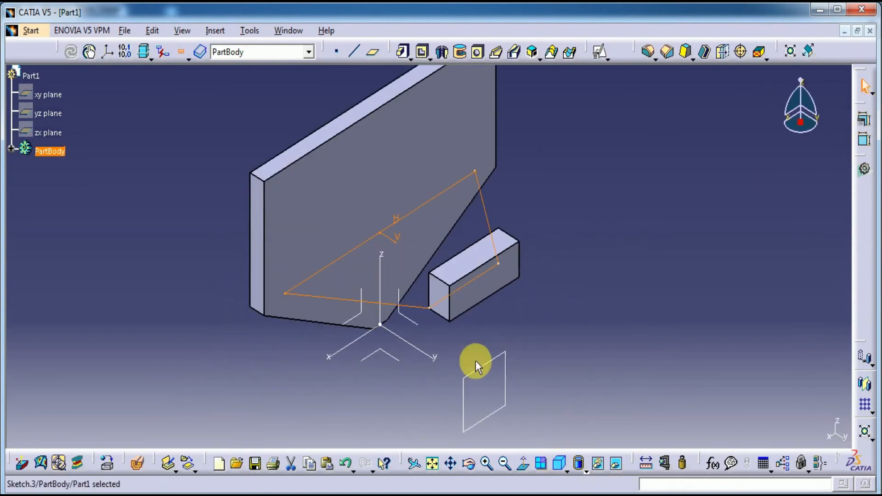
pyautogui.click(403, 51)
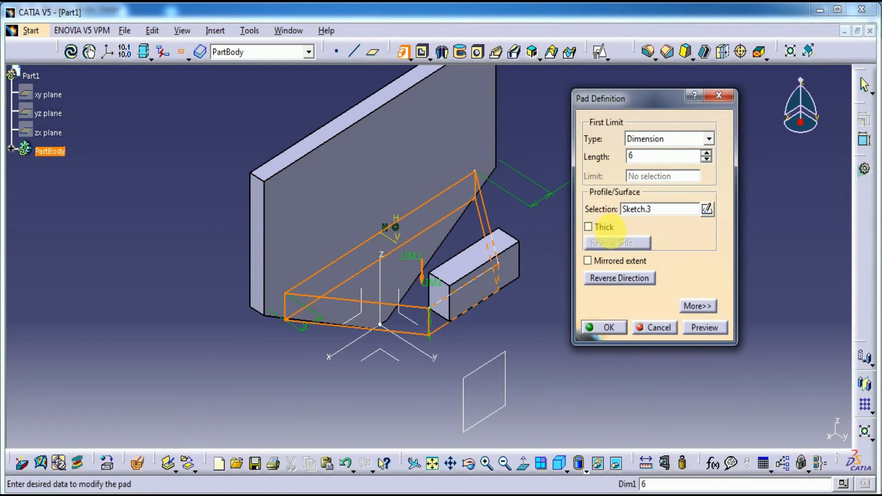
pyautogui.click(699, 328)
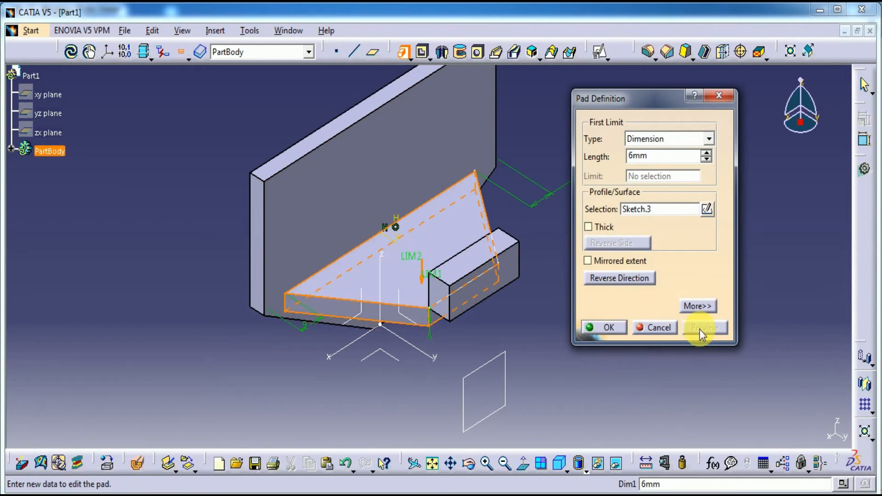
pyautogui.click(640, 281)
pyautogui.keyDown('ctrl'); pyautogui.moveTo(414, 378); pyautogui.dragTo(391, 289, button='middle'); pyautogui.keyUp('ctrl')
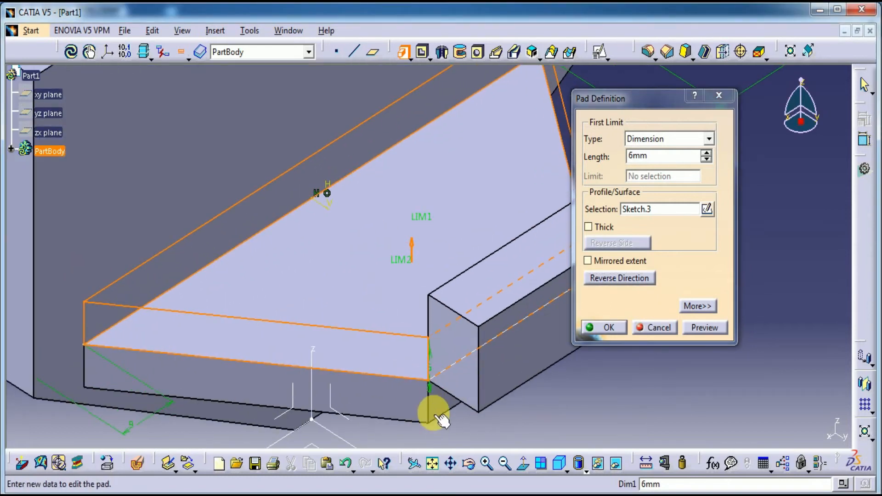
pyautogui.click(607, 282)
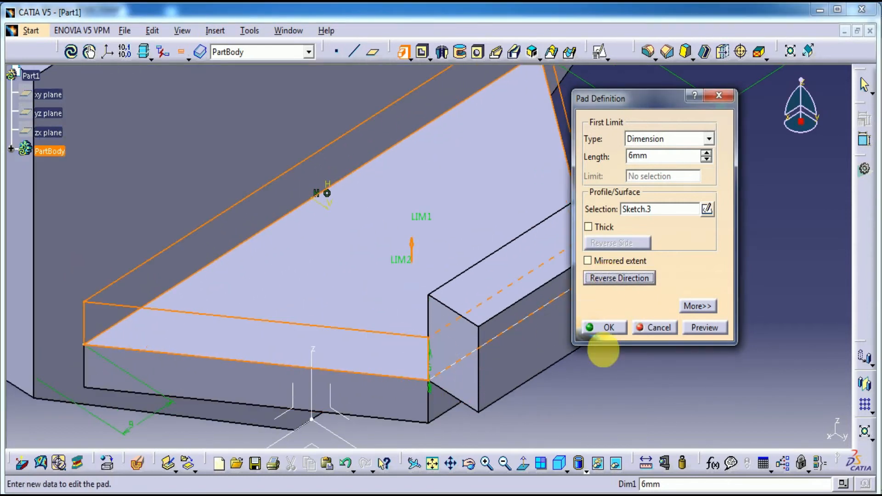
pyautogui.click(713, 332)
pyautogui.click(607, 327)
# Hide the offset reference plane in front of the part
pyautogui.keyDown('ctrl'); pyautogui.moveTo(722, 236); pyautogui.dragTo(496, 388, button='middle'); pyautogui.keyUp('ctrl')
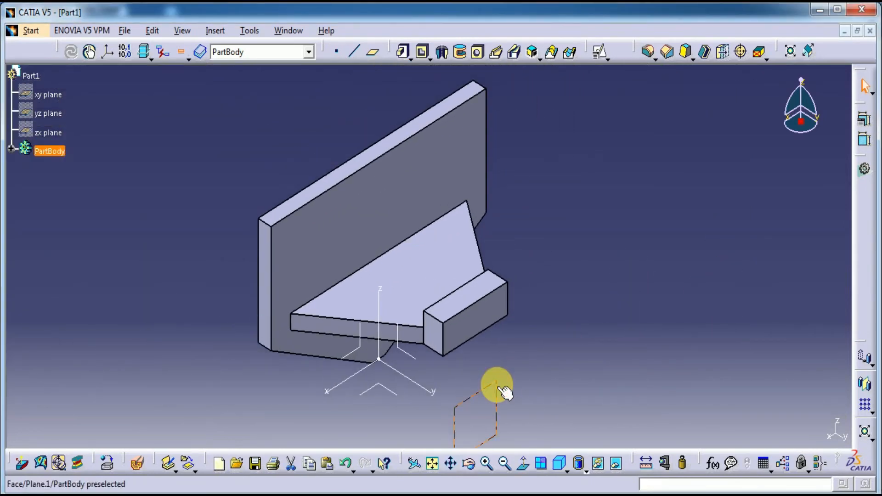
pyautogui.rightClick(497, 385)
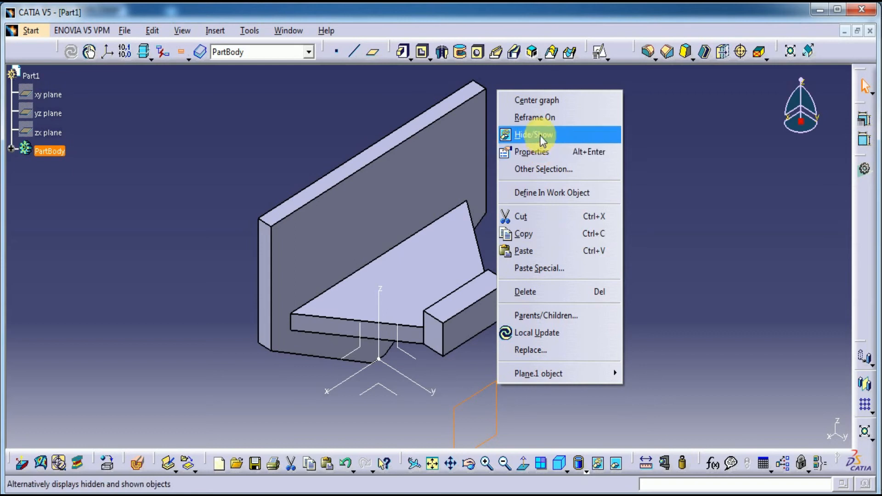
pyautogui.click(574, 134)
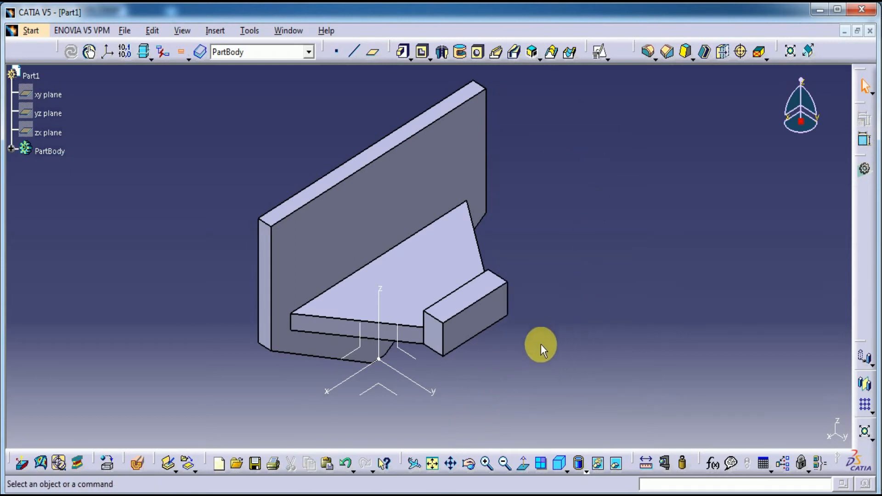
# Start a positioned sketch on the yz plane with implicit origin and orientation
pyautogui.moveTo(476, 377); pyautogui.dragTo(425, 360, button='middle')
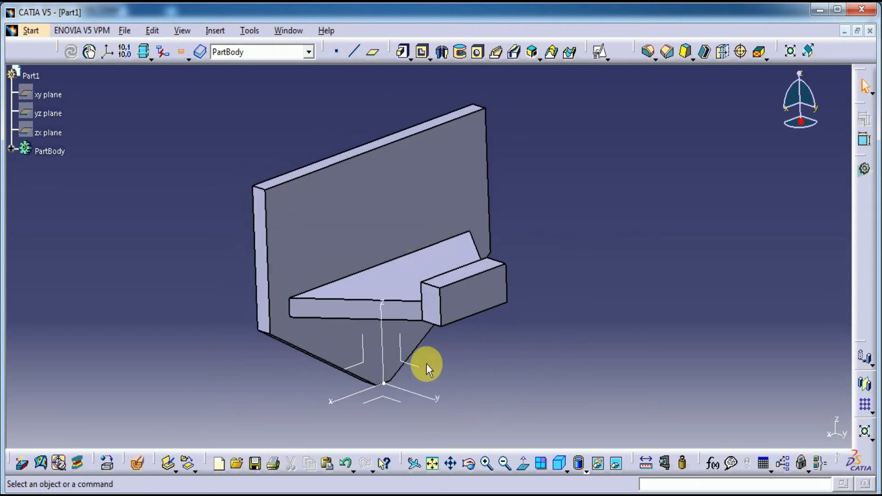
pyautogui.click(416, 365)
pyautogui.click(598, 54)
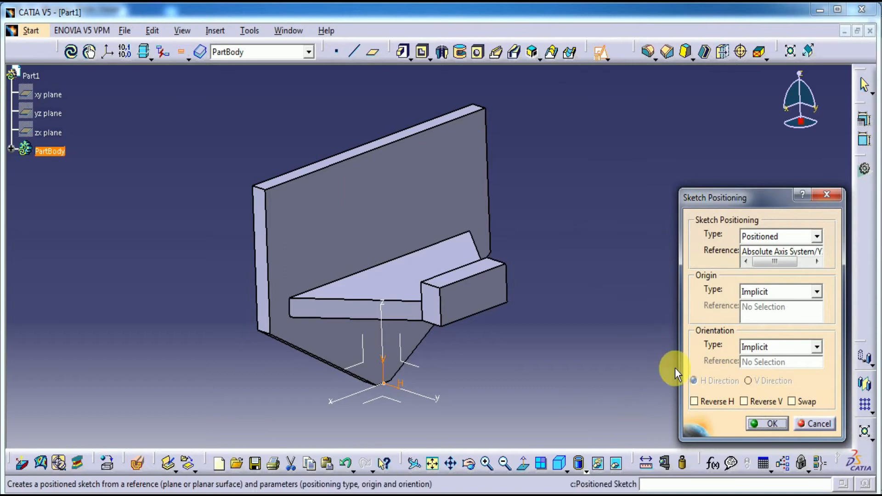
pyautogui.click(767, 423)
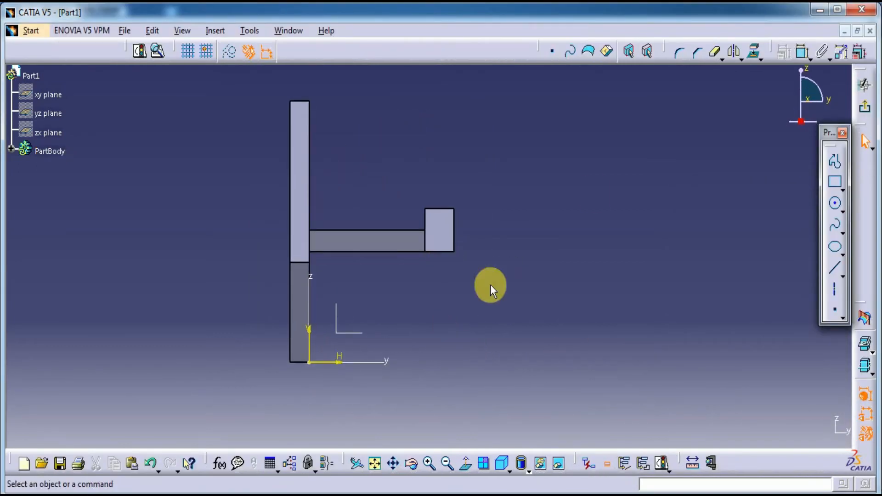
# Draw a sloping line from the origin and a vertical line up to the block's lower outer corner with the Profile tool
pyautogui.click(834, 161)
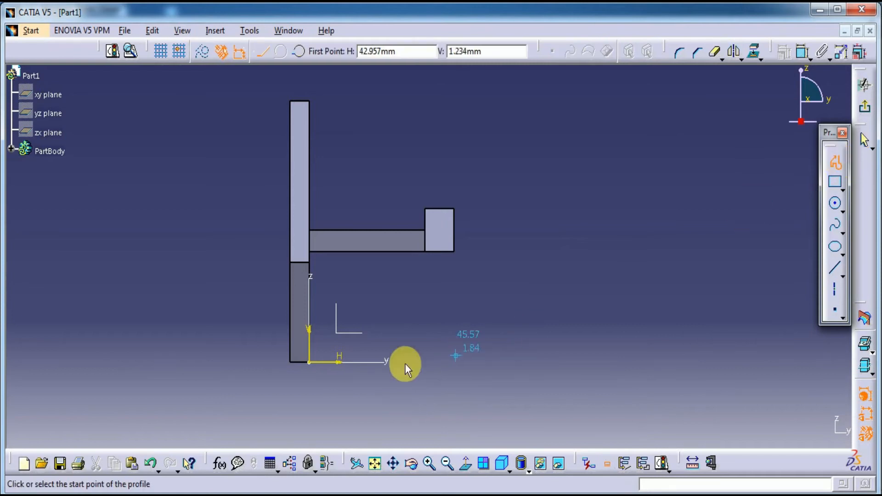
pyautogui.click(308, 362)
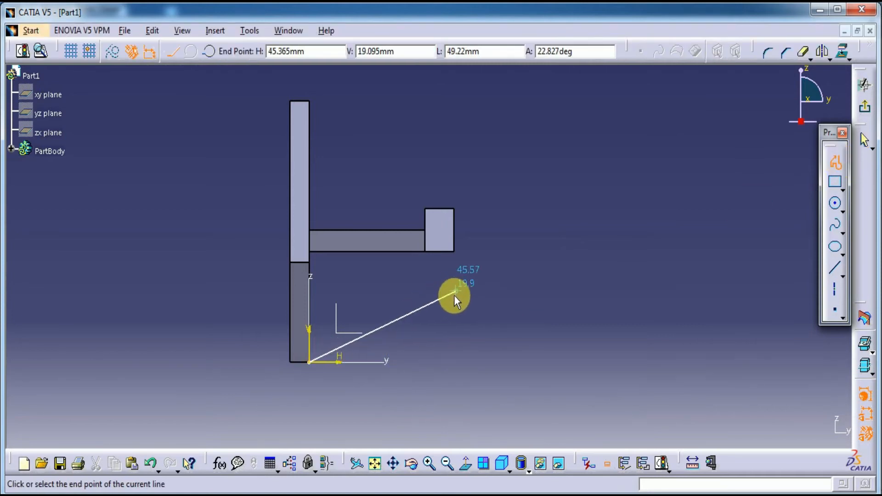
pyautogui.click(455, 252)
pyautogui.rightClick(537, 236)
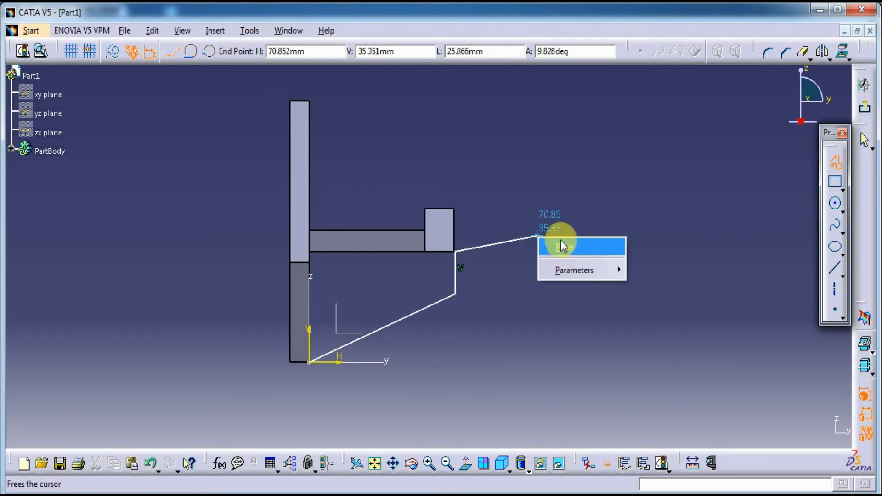
pyautogui.click(837, 163)
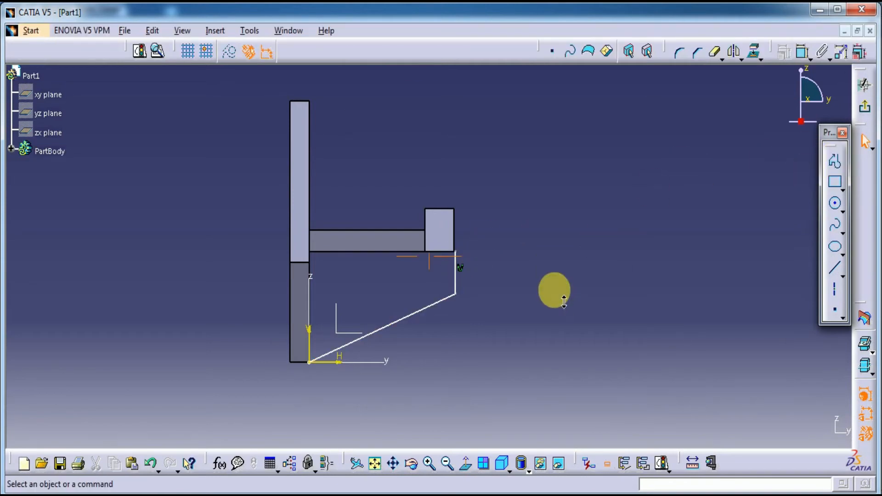
# Constrain the short vertical line coincident with the block's outer vertical edge
pyautogui.moveTo(562, 290); pyautogui.dragTo(524, 170, button='middle')
pyautogui.click(801, 51)
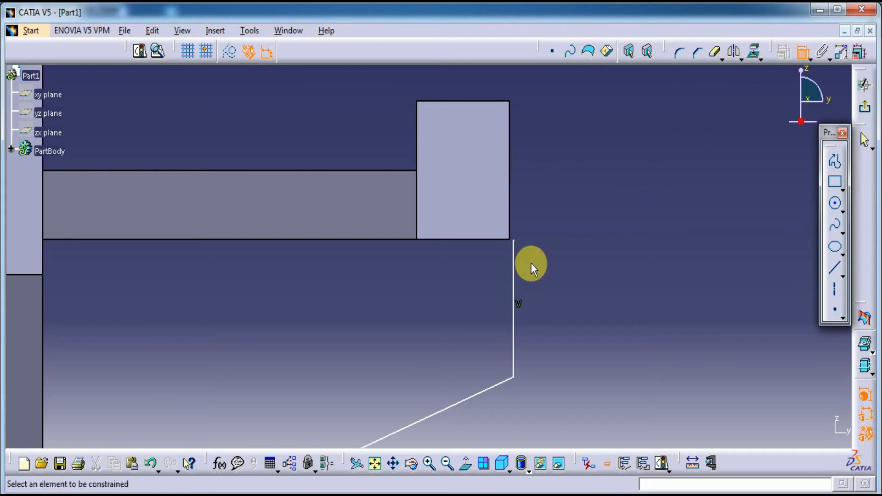
pyautogui.click(514, 263)
pyautogui.click(509, 219)
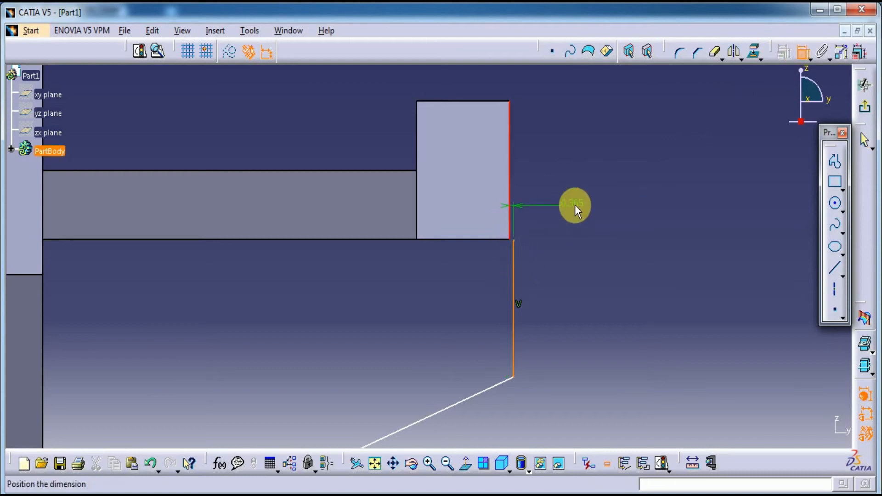
pyautogui.rightClick(575, 205)
pyautogui.click(536, 261)
# Pull the vertical line's upper end away from the block and constrain it coincident with the block's lower outer corner
pyautogui.moveTo(535, 261)
pyautogui.mouseDown(button='middle')
pyautogui.moveTo(523, 236)
pyautogui.moveTo(517, 126)
pyautogui.mouseUp(button='middle')
pyautogui.click(742, 189)
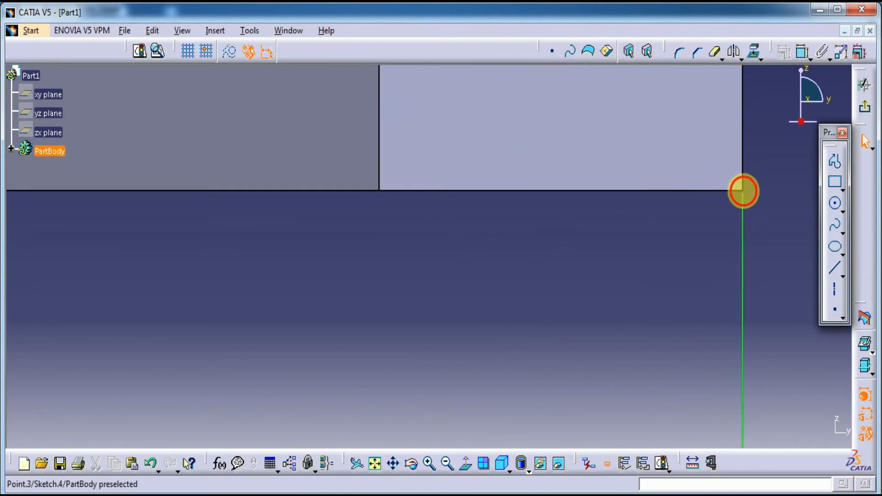
pyautogui.click(802, 52)
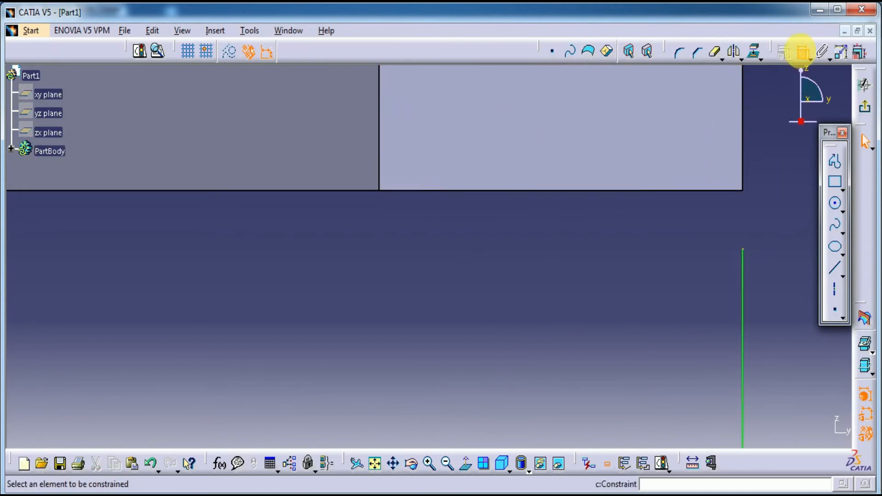
pyautogui.click(743, 249)
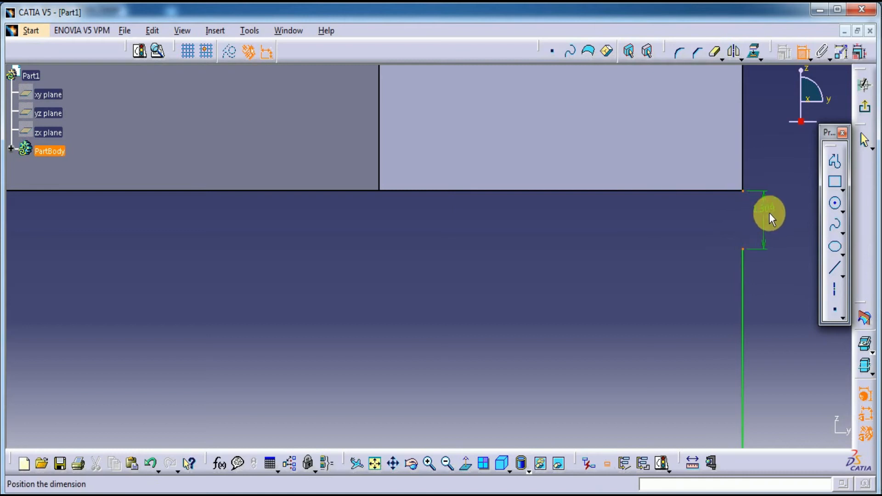
pyautogui.rightClick(769, 213)
pyautogui.click(784, 318)
# Draw a vertical line from the origin up the plate face and a horizontal line just beneath the web with the Profile tool
pyautogui.moveTo(632, 288)
pyautogui.mouseDown(button='middle')
pyautogui.moveTo(628, 392)
pyautogui.moveTo(602, 317)
pyautogui.mouseUp(button='middle')
pyautogui.moveTo(586, 269)
pyautogui.mouseDown(button='middle')
pyautogui.moveTo(573, 309)
pyautogui.moveTo(585, 289)
pyautogui.moveTo(651, 241)
pyautogui.mouseUp(button='middle')
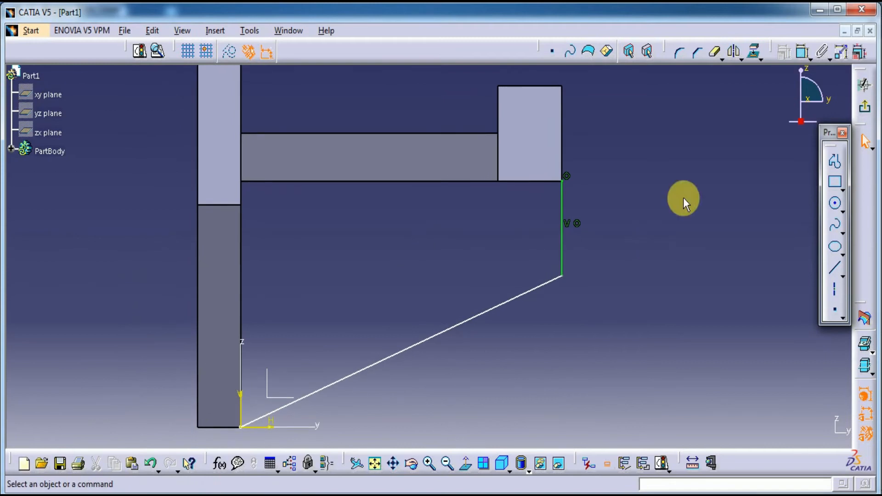
pyautogui.click(830, 166)
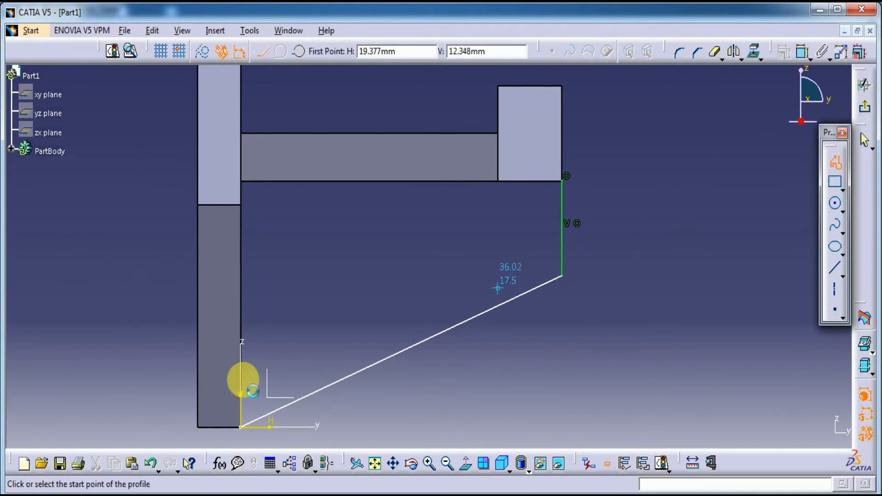
pyautogui.click(240, 427)
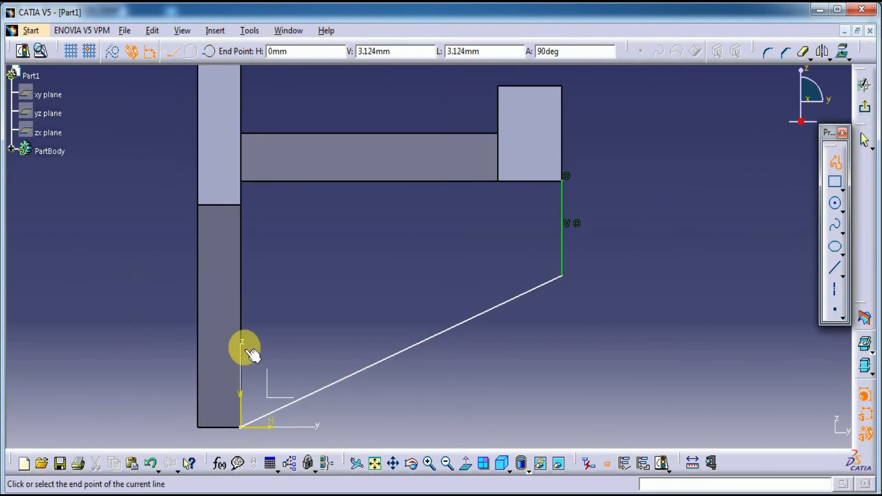
pyautogui.click(241, 189)
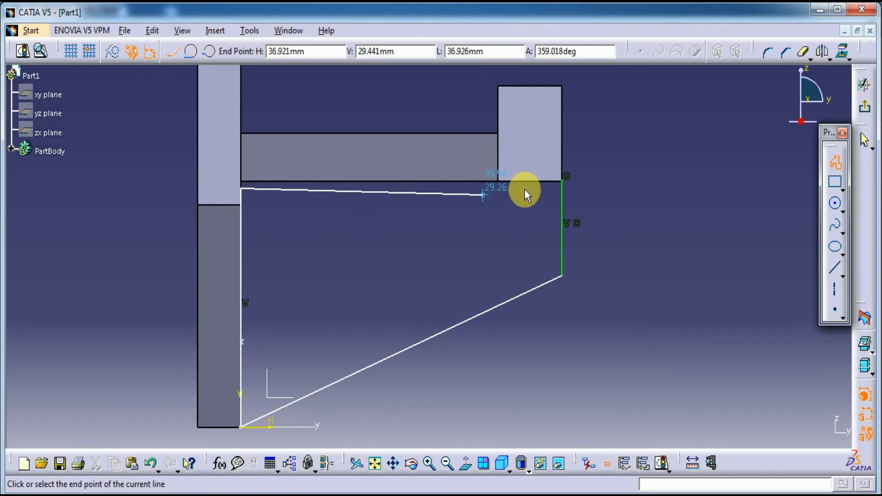
pyautogui.click(556, 189)
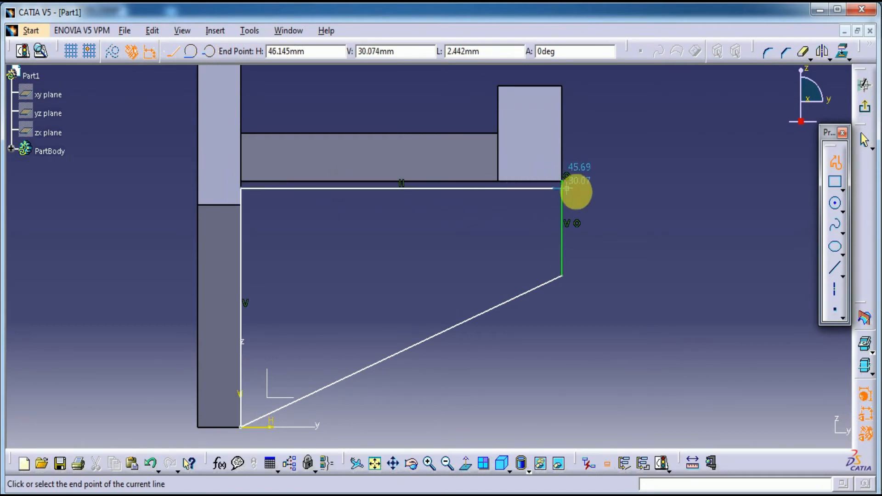
pyautogui.rightClick(613, 181)
pyautogui.press('Escape')
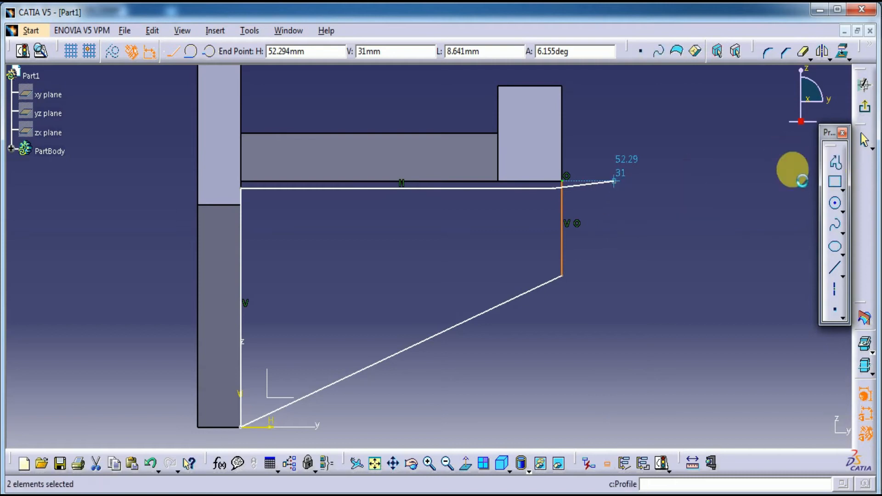
pyautogui.press('Escape')
# Constrain the horizontal line's free end coincident with the block's lower outer corner to close the profile
pyautogui.click(801, 52)
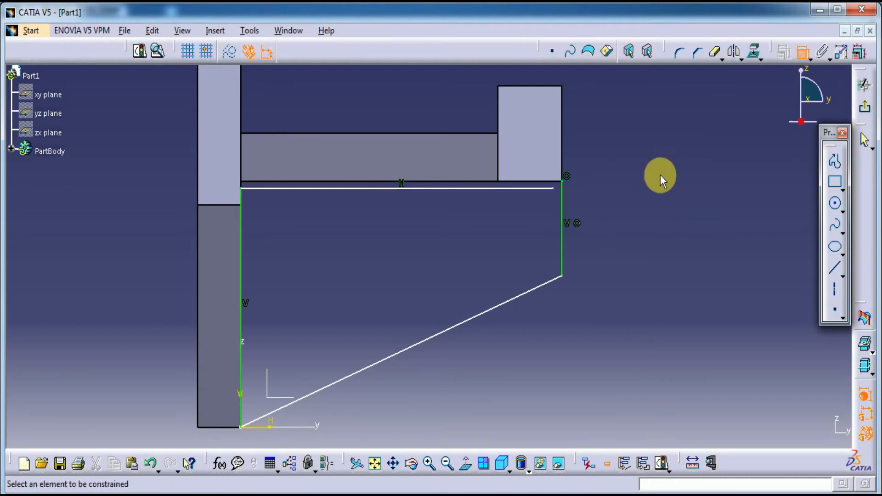
pyautogui.click(558, 188)
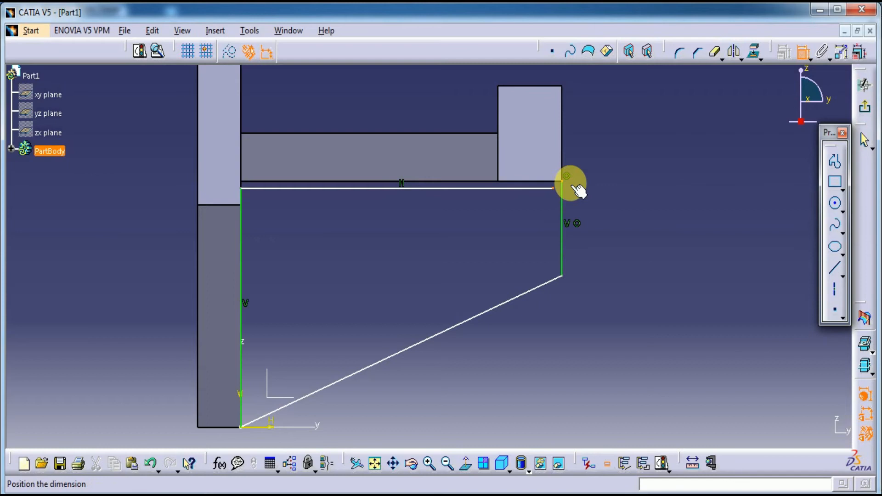
pyautogui.rightClick(669, 156)
pyautogui.click(708, 263)
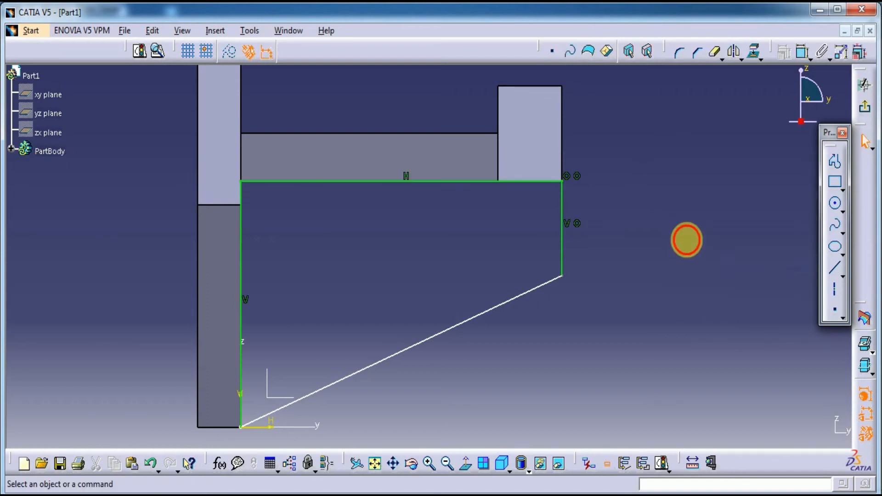
# Move the sloping line upward, then dimension the short vertical line below the block and set its length to 12 mm
pyautogui.moveTo(502, 302); pyautogui.dragTo(508, 277)
pyautogui.click(680, 176)
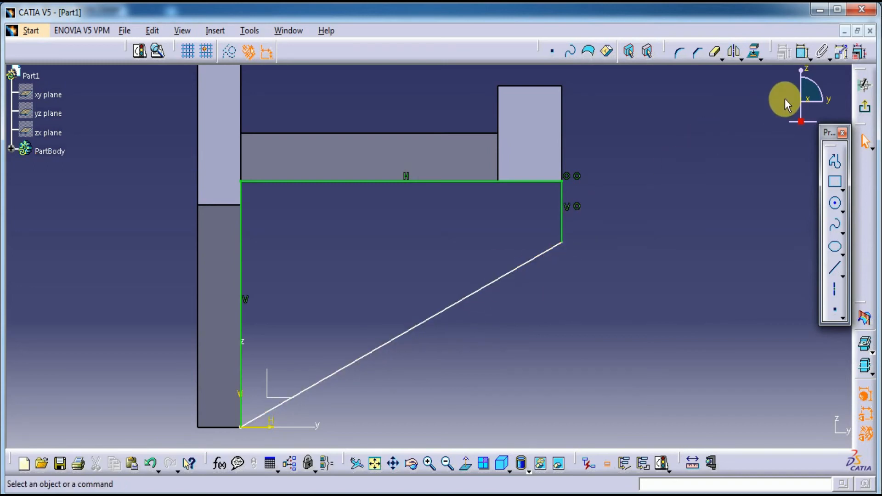
pyautogui.click(802, 52)
pyautogui.click(568, 225)
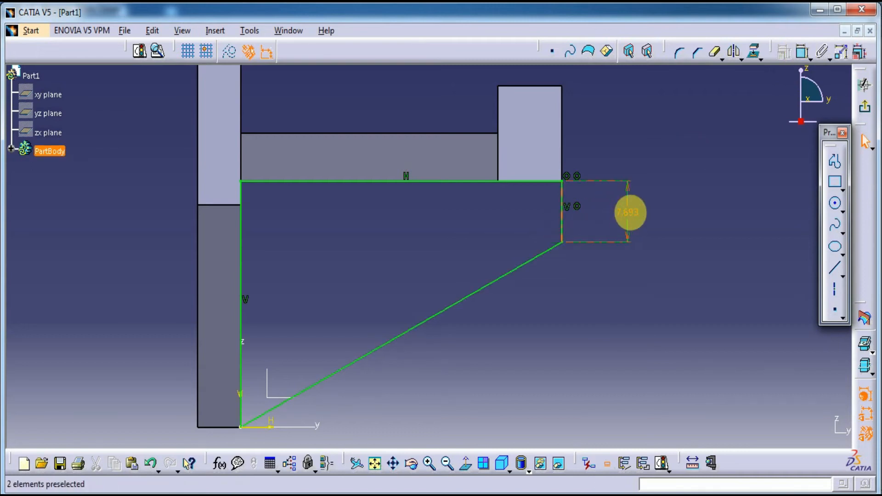
pyautogui.doubleClick(629, 213)
pyautogui.write('12')
pyautogui.press('Return')
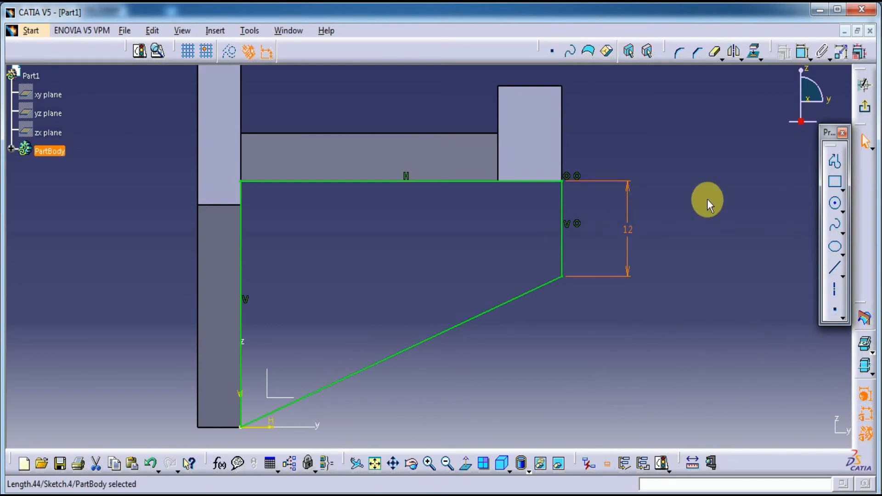
pyautogui.click(707, 199)
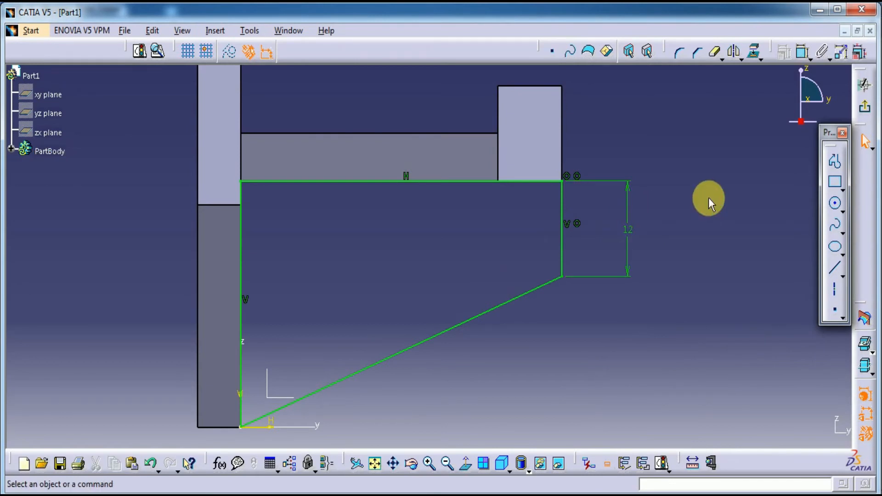
# Exit the sketch and pad the profile 3 mm with mirrored extent to form the rib under the web
pyautogui.click(864, 107)
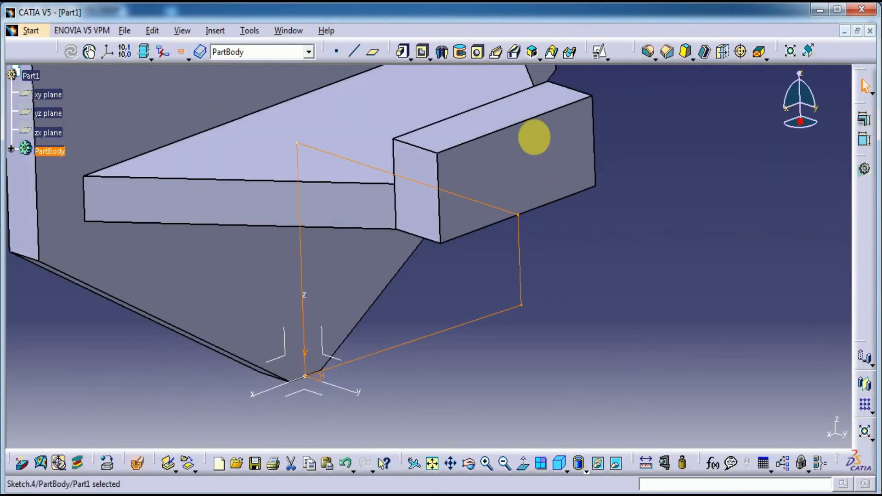
pyautogui.click(402, 51)
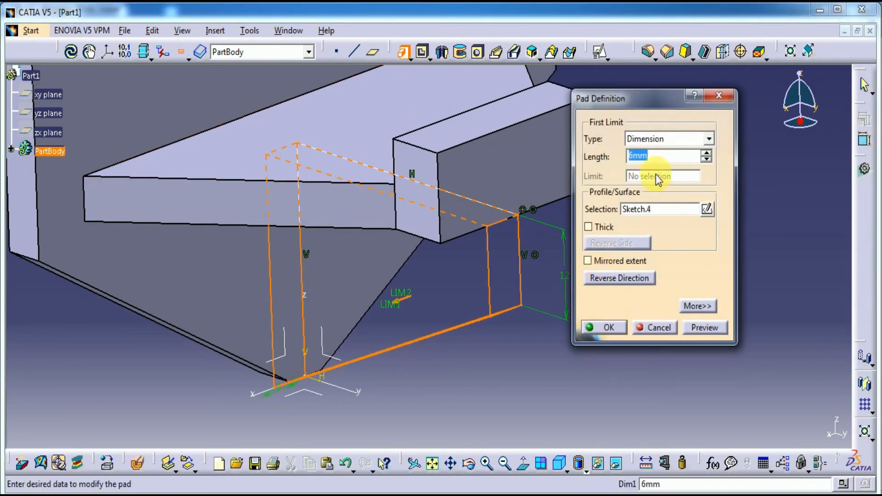
pyautogui.write('3')
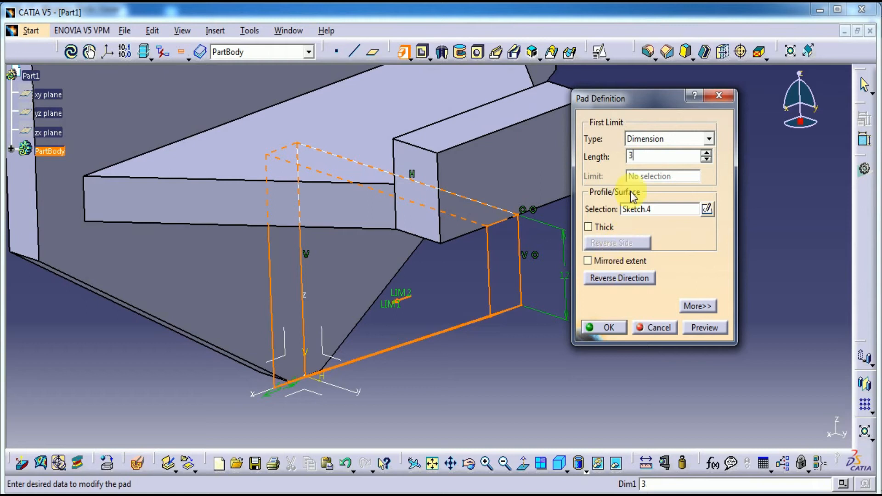
pyautogui.click(587, 260)
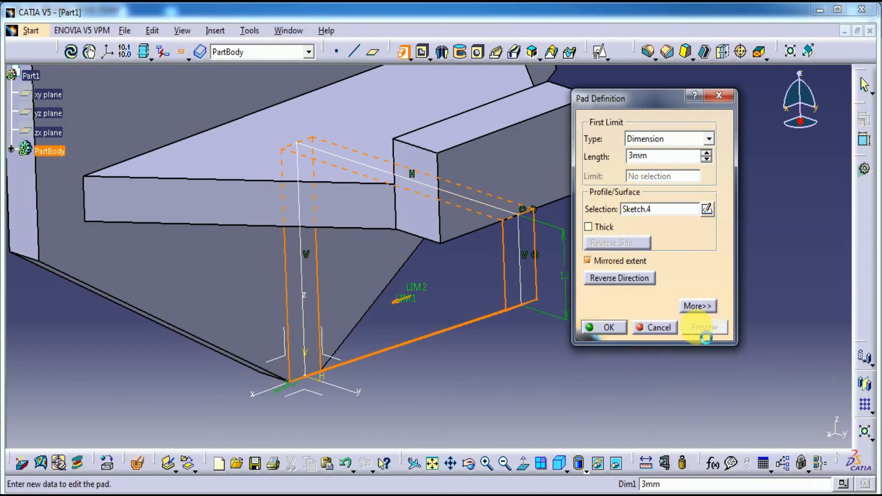
pyautogui.click(606, 327)
# Check the 20-57 drawing in Windows Photo Viewer, return to CATIA and start another positioned sketch on the yz plane
pyautogui.moveTo(640, 238); pyautogui.dragTo(595, 308, button='middle')
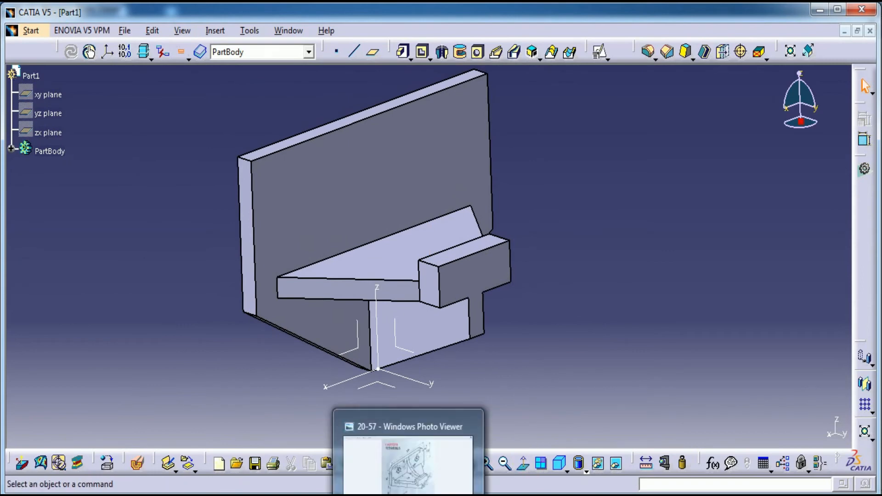
pyautogui.click(440, 431)
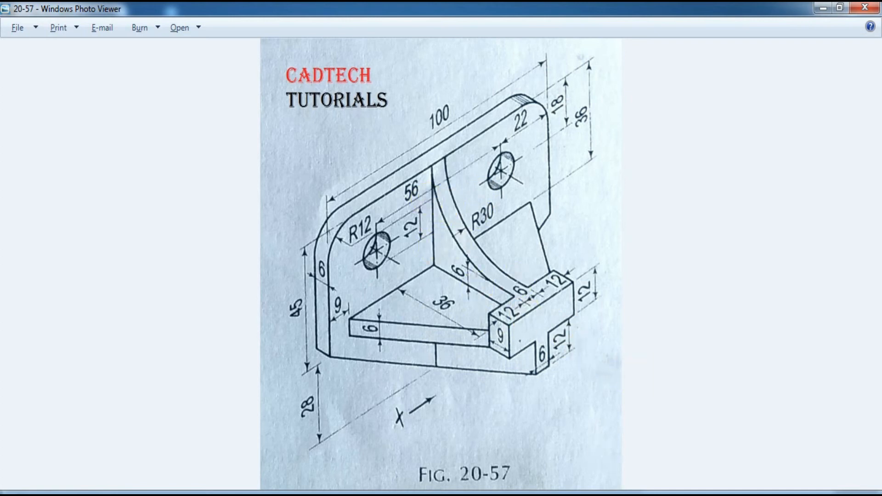
pyautogui.hotkey('alt', 'Tab')
pyautogui.click(402, 347)
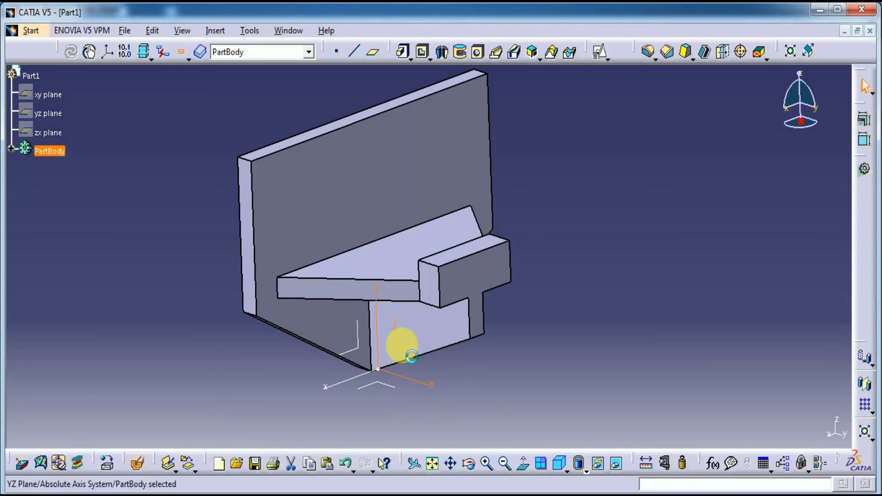
pyautogui.click(599, 51)
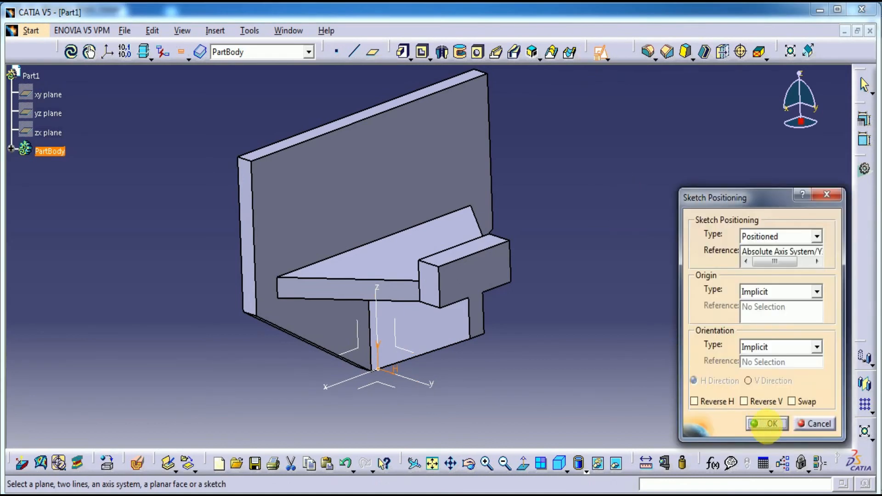
pyautogui.click(766, 423)
# Draw a three-point arc of about 22 mm radius from the plate's inner face down toward the block's top level
pyautogui.moveTo(615, 168); pyautogui.dragTo(618, 234, button='middle')
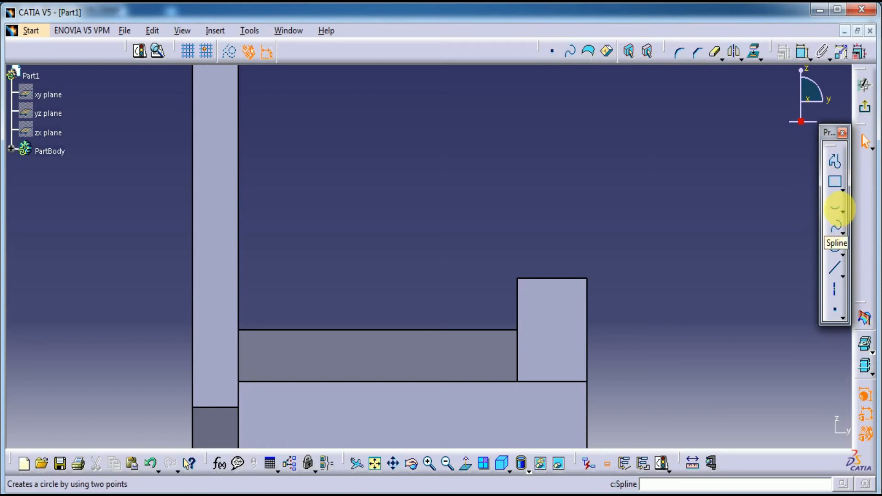
pyautogui.click(842, 213)
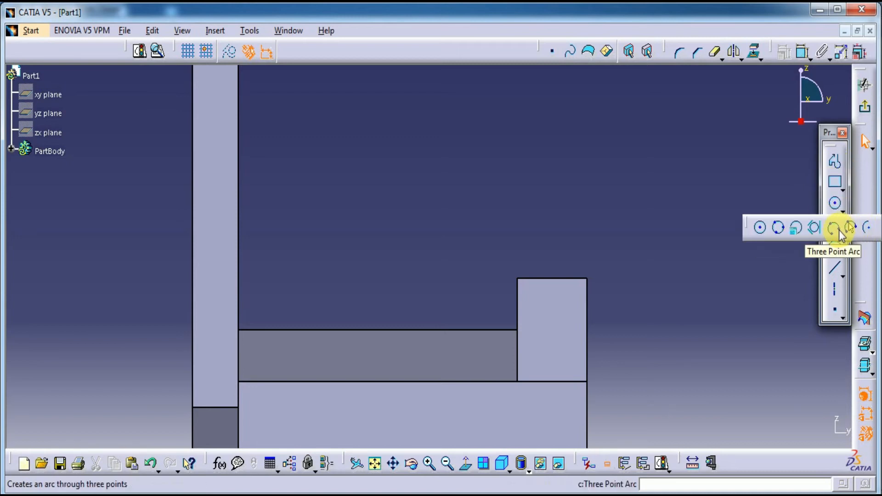
pyautogui.click(833, 228)
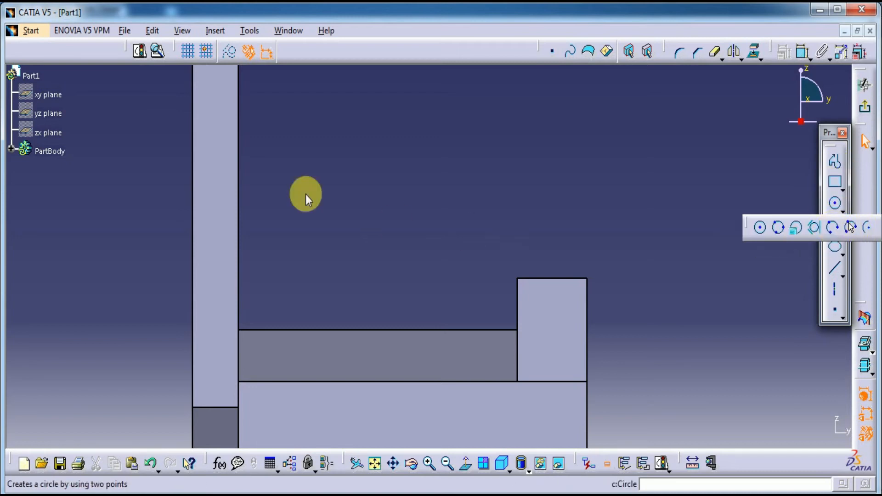
pyautogui.click(238, 104)
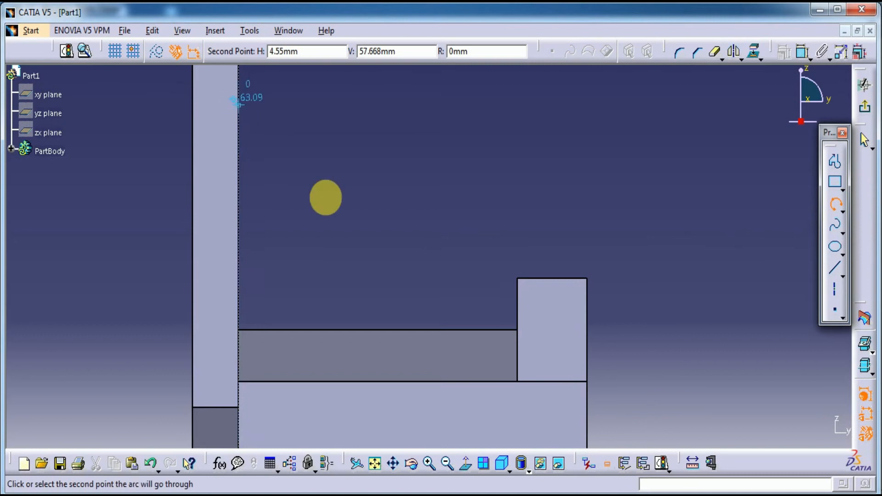
pyautogui.click(406, 282)
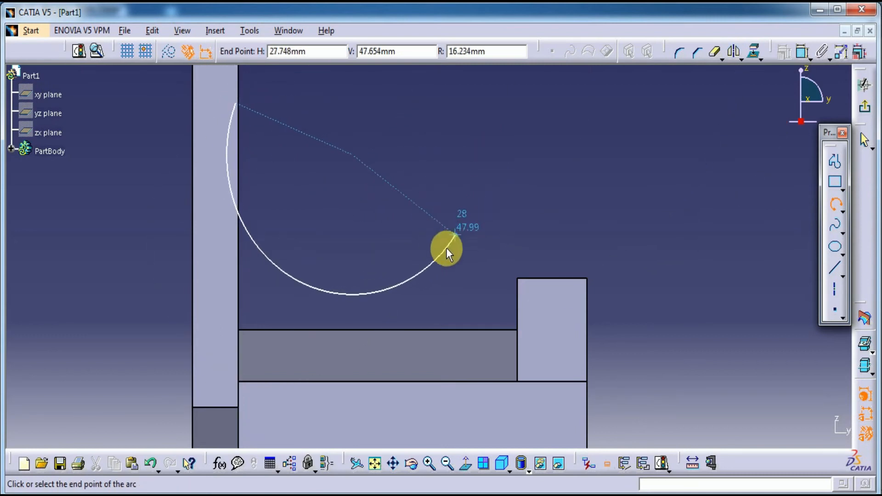
pyautogui.click(430, 281)
pyautogui.click(434, 281)
pyautogui.click(517, 222)
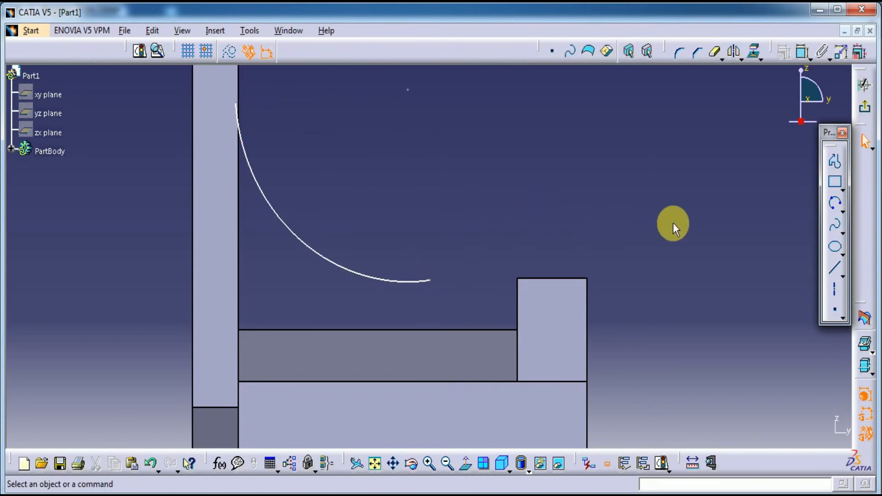
# Draw a horizontal line from the block's upper inner corner to the arc's lower end, and move it above the block
pyautogui.click(835, 275)
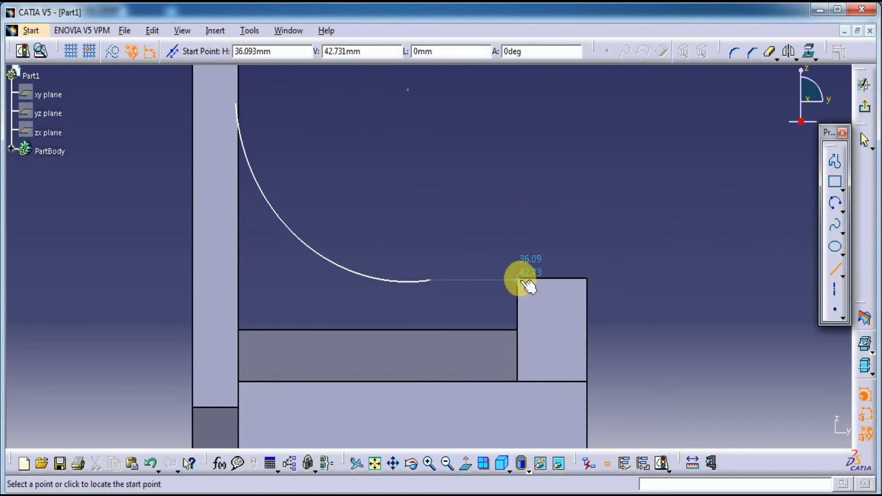
pyautogui.click(518, 279)
pyautogui.click(430, 281)
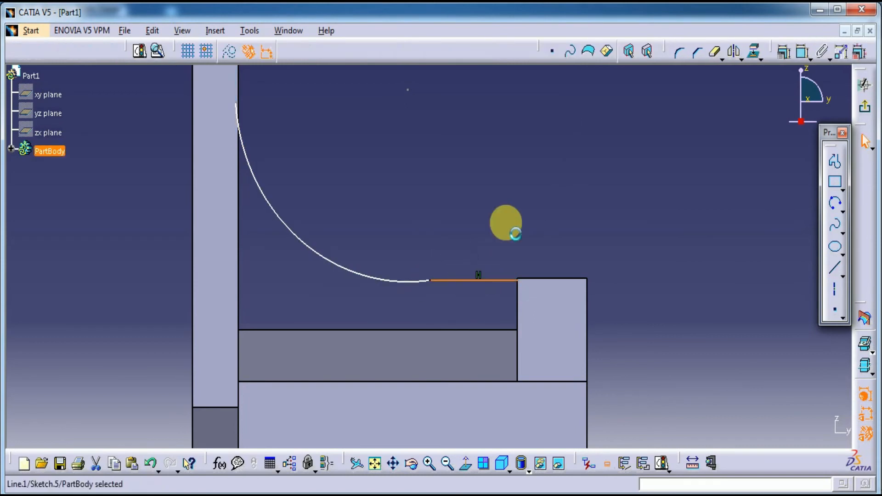
pyautogui.moveTo(465, 282); pyautogui.dragTo(472, 241)
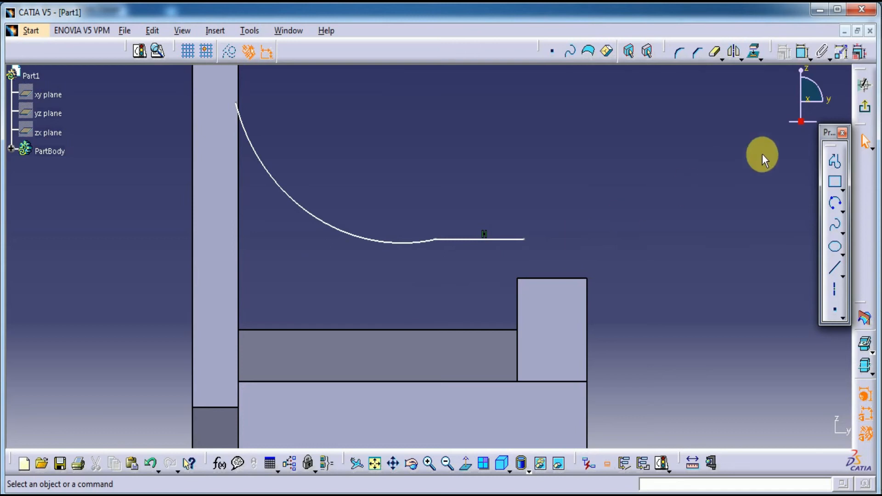
# Constrain the horizontal line coincident with the block's top edge
pyautogui.click(802, 51)
pyautogui.click(510, 239)
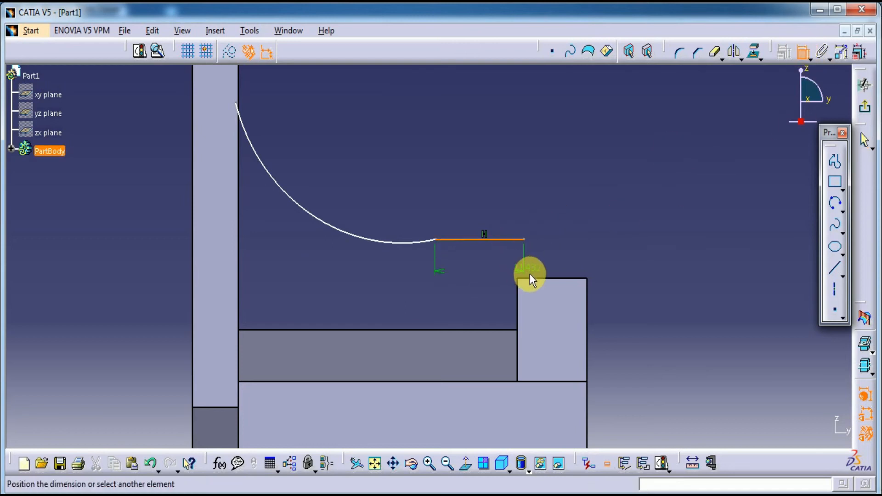
pyautogui.click(531, 278)
pyautogui.rightClick(649, 183)
pyautogui.click(685, 300)
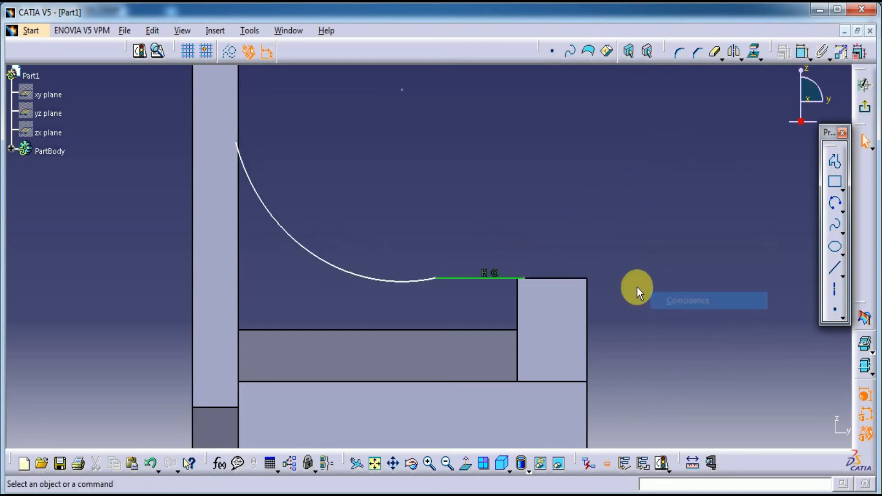
# Constrain the horizontal line's free end coincident with the block's inner vertical edge
pyautogui.moveTo(630, 344); pyautogui.dragTo(634, 276, button='middle')
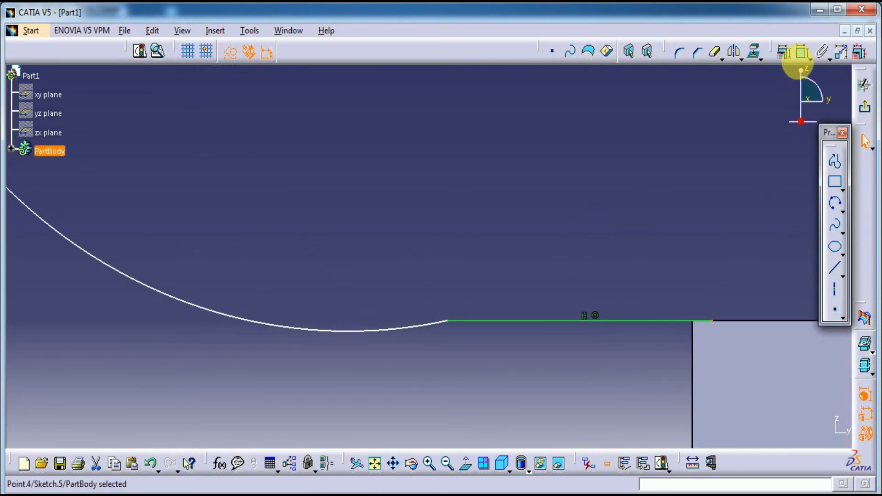
pyautogui.click(802, 51)
pyautogui.click(692, 368)
pyautogui.rightClick(685, 196)
pyautogui.click(722, 258)
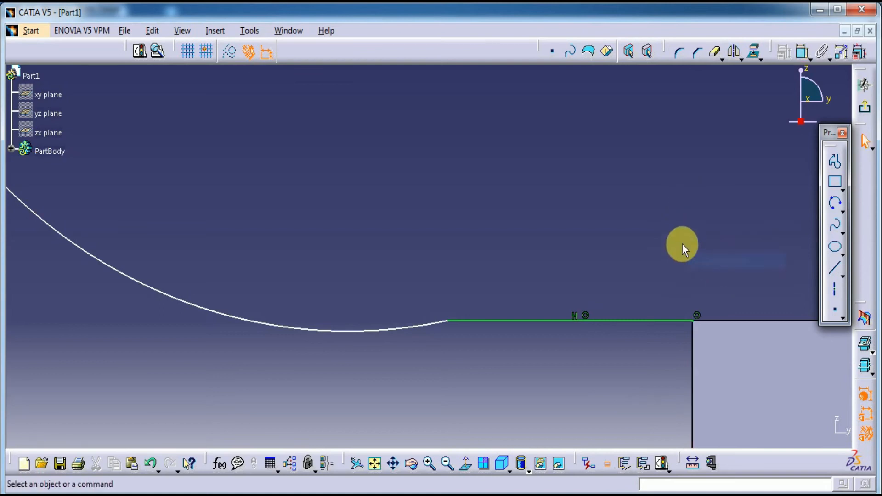
# Apply a tangency constraint between the arc and the horizontal line
pyautogui.click(423, 327)
pyautogui.click(802, 52)
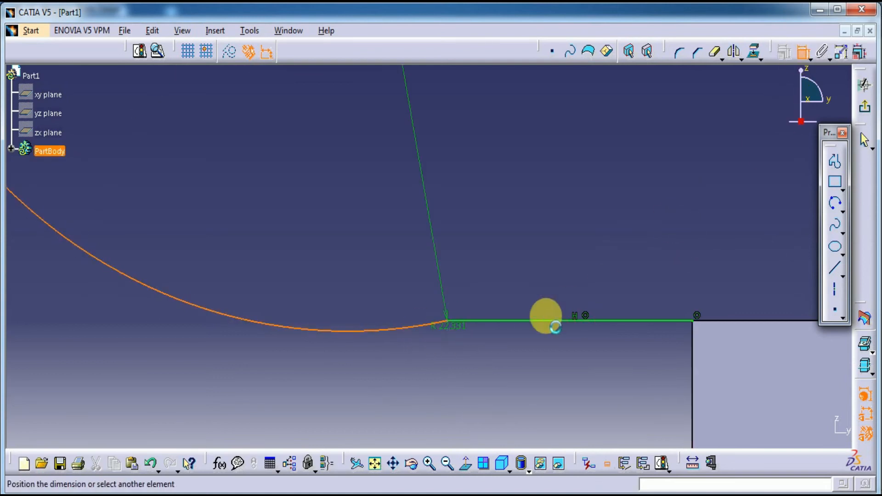
pyautogui.click(497, 329)
pyautogui.rightClick(509, 200)
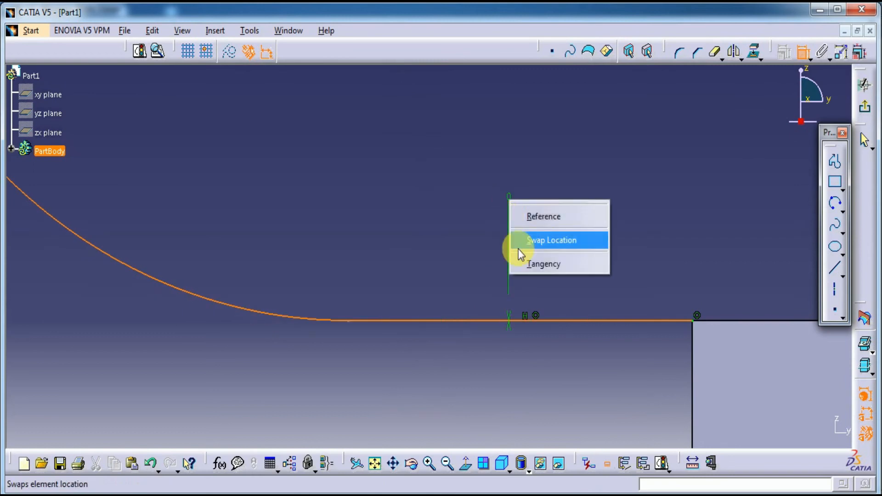
pyautogui.click(527, 262)
pyautogui.moveTo(511, 213); pyautogui.dragTo(508, 330, button='middle')
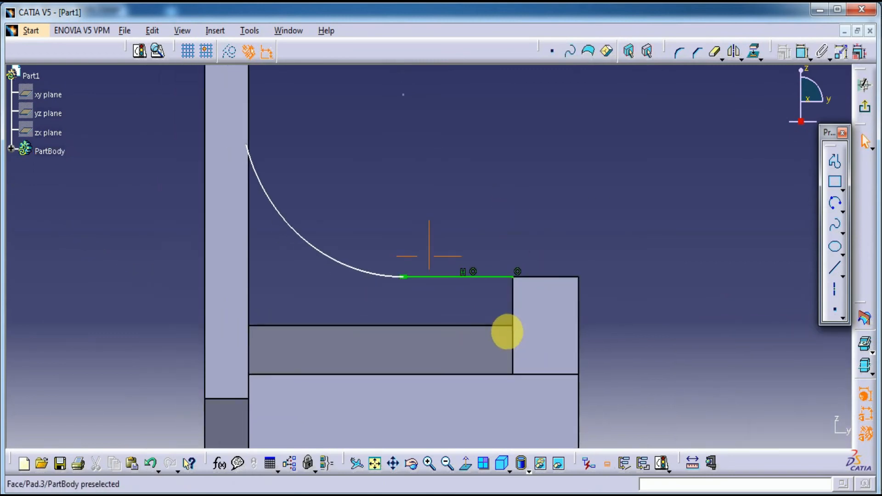
# Constrain the arc's upper end coincident with the plate's inner face
pyautogui.moveTo(312, 137)
pyautogui.mouseDown(button='middle')
pyautogui.moveTo(340, 180)
pyautogui.moveTo(375, 210)
pyautogui.moveTo(361, 142)
pyautogui.mouseUp(button='middle')
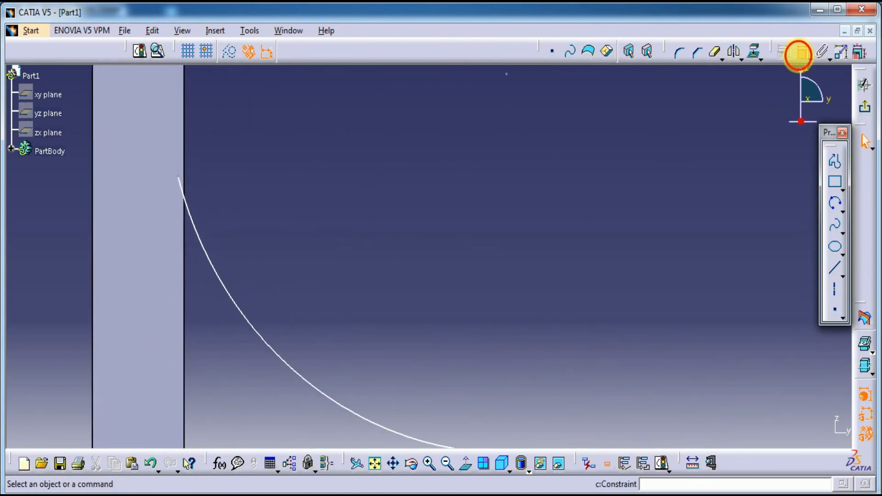
pyautogui.click(798, 54)
pyautogui.click(177, 177)
pyautogui.click(183, 158)
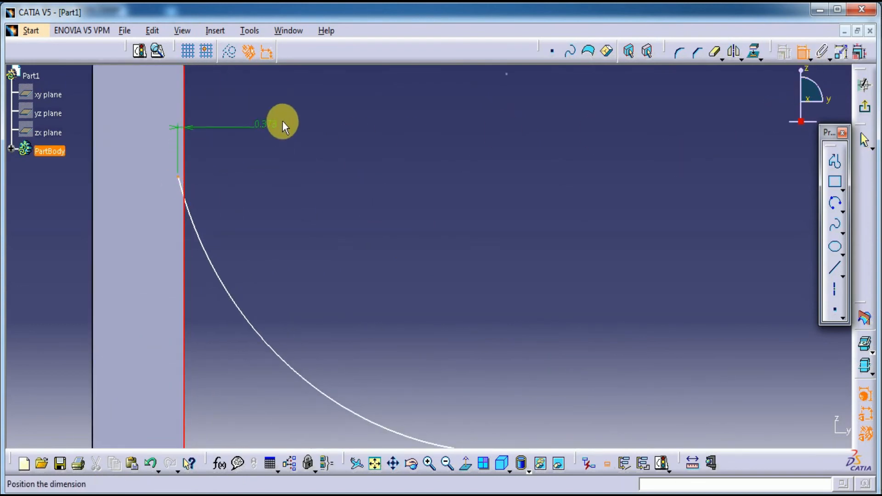
pyautogui.rightClick(283, 122)
pyautogui.click(305, 186)
pyautogui.moveTo(322, 173)
pyautogui.mouseDown(button='middle')
pyautogui.moveTo(341, 226)
pyautogui.moveTo(369, 232)
pyautogui.mouseUp(button='middle')
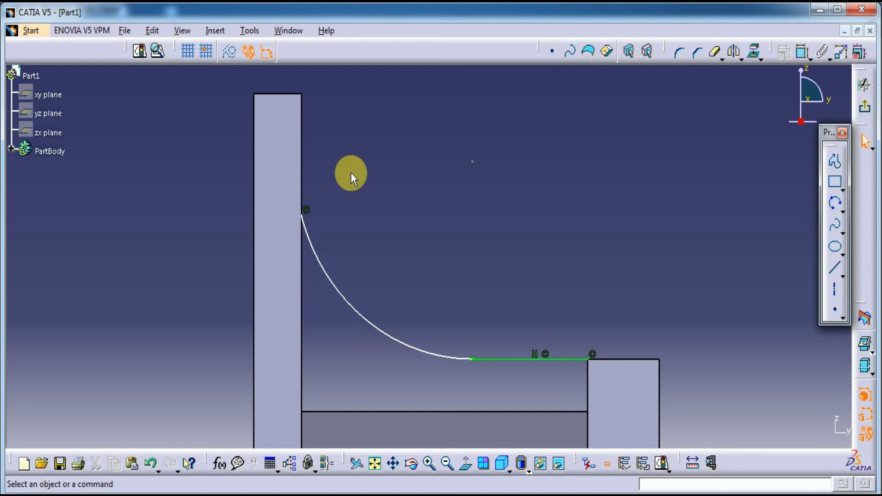
# Dimension the arc's radius and set it to 30 mm
pyautogui.click(803, 52)
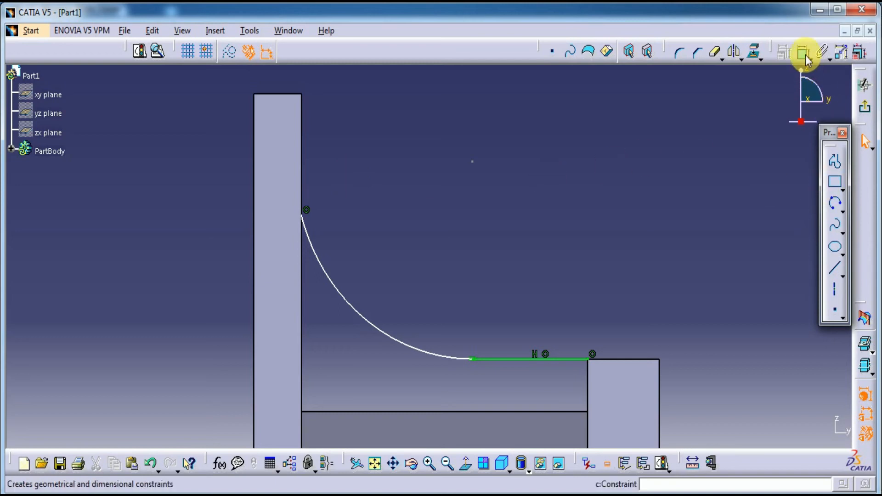
pyautogui.click(372, 319)
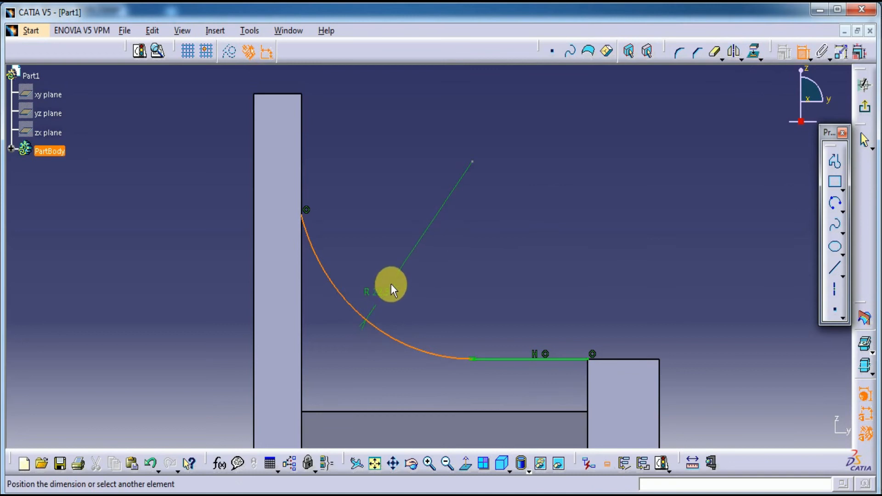
pyautogui.click(392, 279)
pyautogui.doubleClick(395, 283)
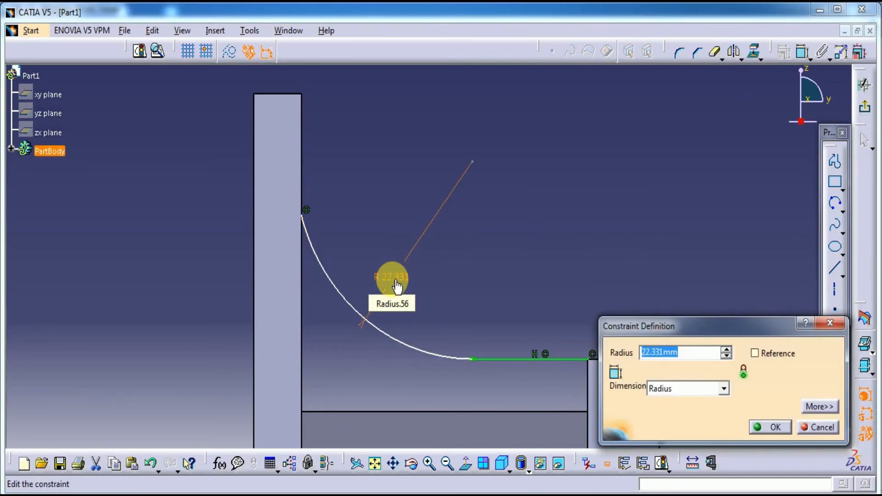
pyautogui.write('3')
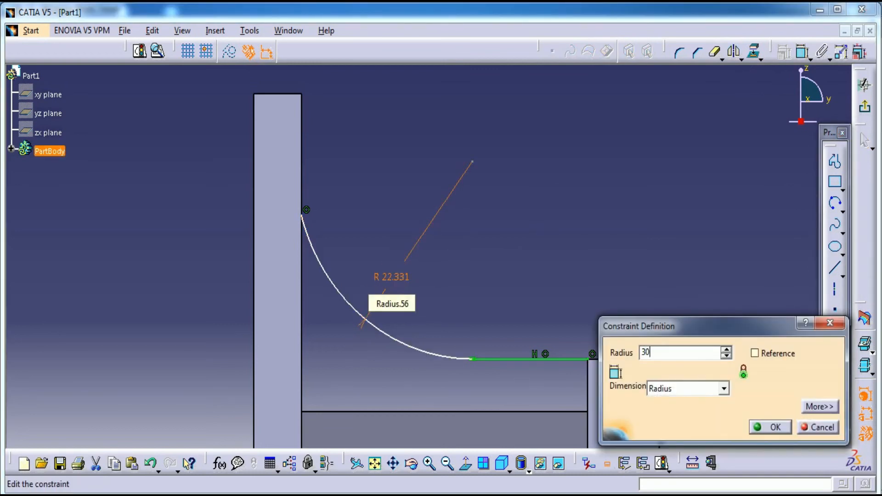
pyautogui.write('0')
pyautogui.press('Return')
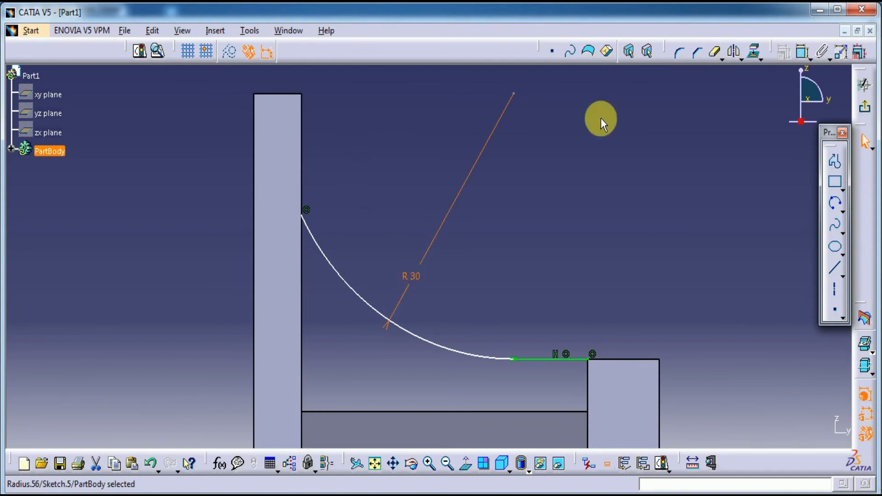
# Constrain the arc's upper end coincident with the plate's top inner corner
pyautogui.click(801, 51)
pyautogui.click(305, 215)
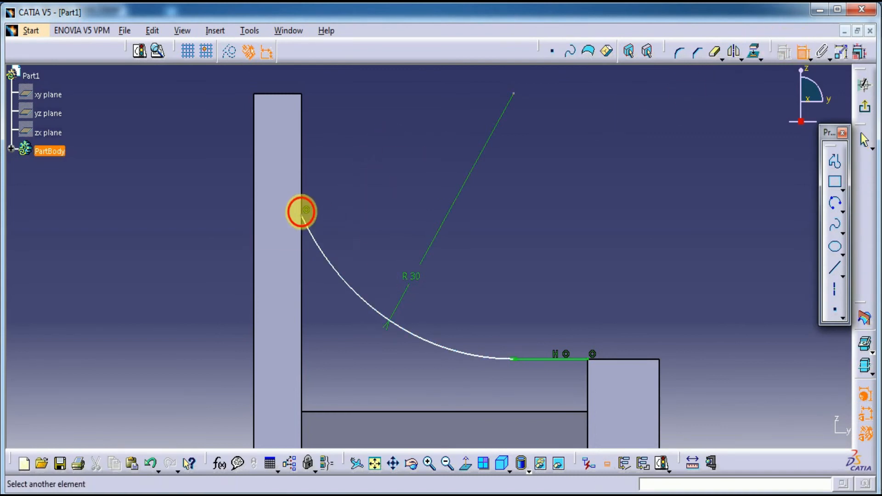
pyautogui.click(305, 95)
pyautogui.rightClick(366, 134)
pyautogui.click(398, 239)
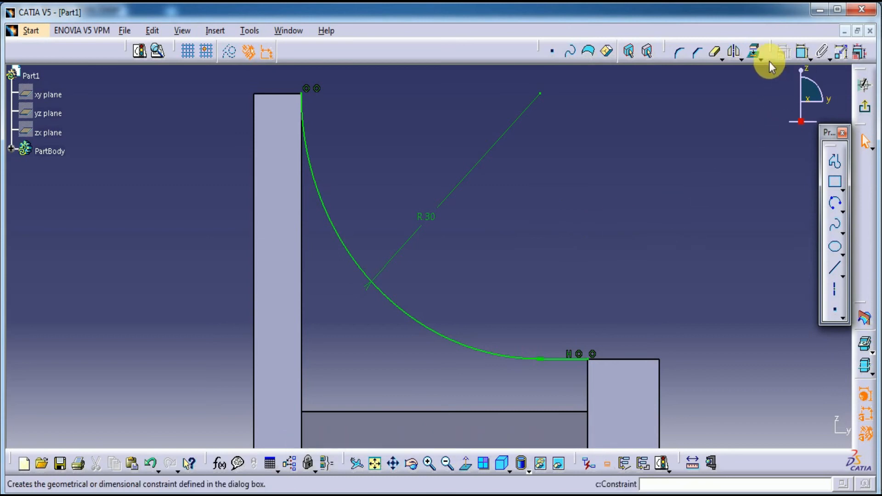
# Project the block's inner vertical edge above the web onto the sketch plane
pyautogui.click(587, 388)
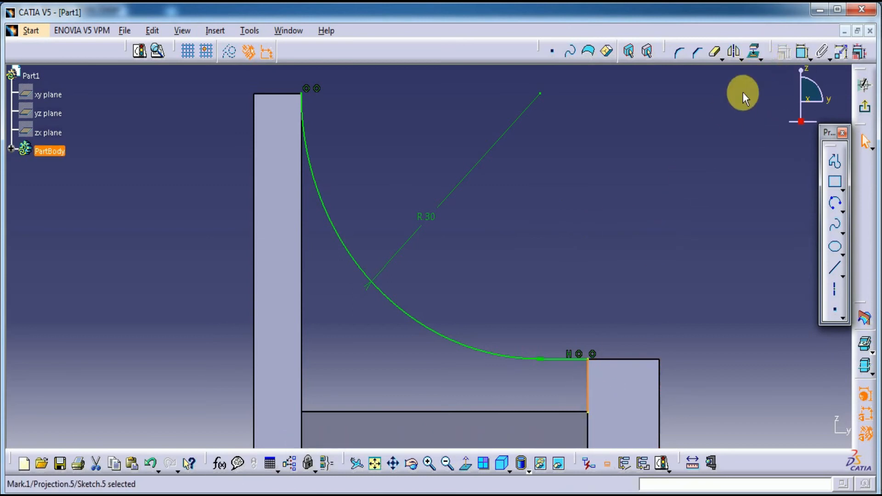
pyautogui.click(753, 51)
pyautogui.click(519, 292)
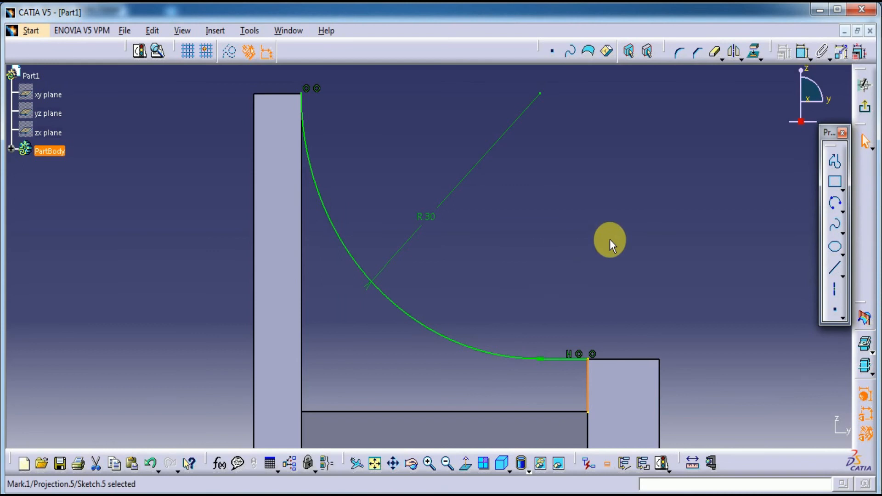
pyautogui.click(753, 52)
pyautogui.click(510, 289)
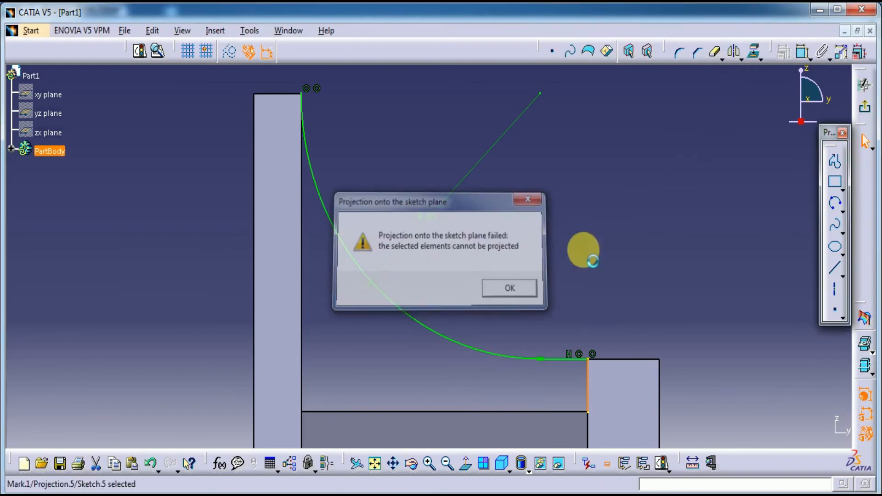
# Project the web's top edge and the plate's inner face edge onto the sketch plane
pyautogui.click(754, 52)
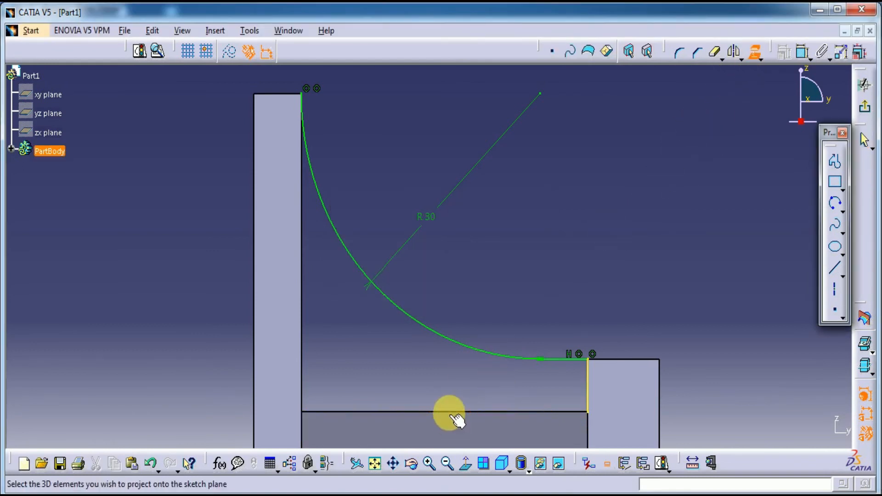
pyautogui.click(450, 412)
pyautogui.click(754, 52)
pyautogui.click(302, 330)
pyautogui.click(561, 224)
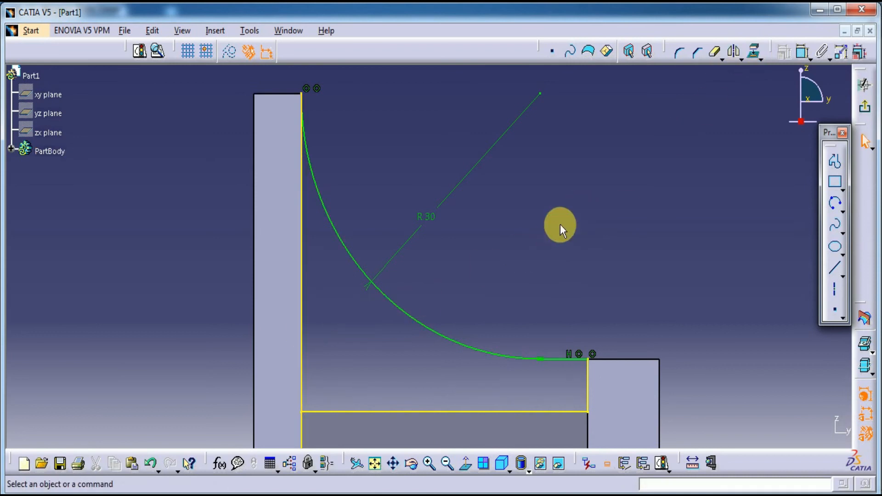
# Trim off the part of the projected plate edge below the web's top edge with Quick Trim
pyautogui.keyDown('ctrl'); pyautogui.moveTo(560, 224); pyautogui.dragTo(560, 265, button='middle'); pyautogui.keyUp('ctrl')
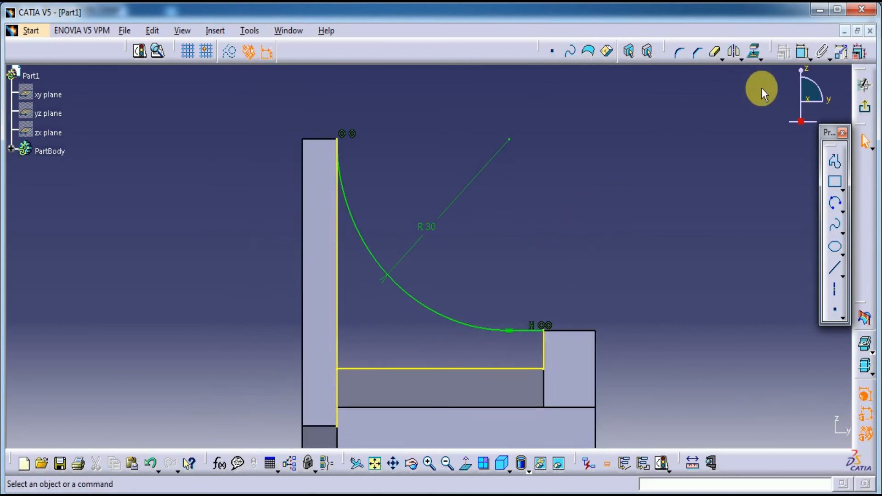
pyautogui.click(714, 52)
pyautogui.click(338, 398)
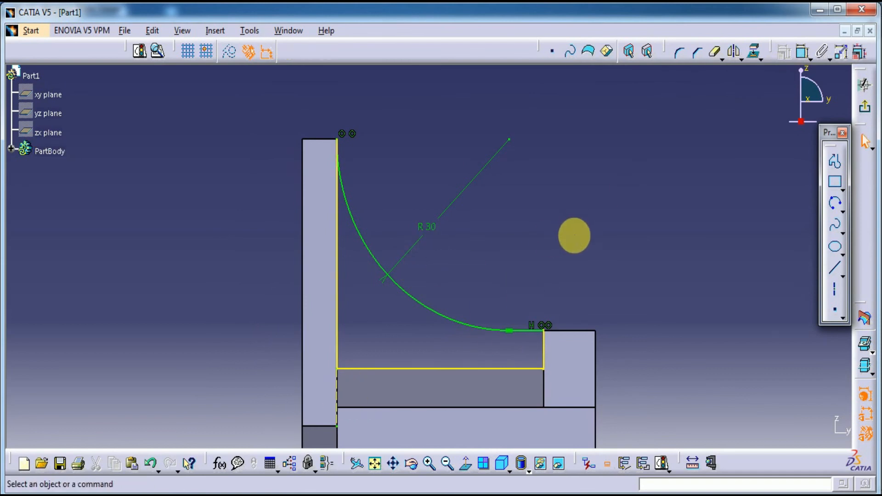
# Exit the upper rib sketch and pad its profile 3 mm with mirrored extent
pyautogui.click(864, 106)
pyautogui.moveTo(709, 198); pyautogui.dragTo(592, 162, button='middle')
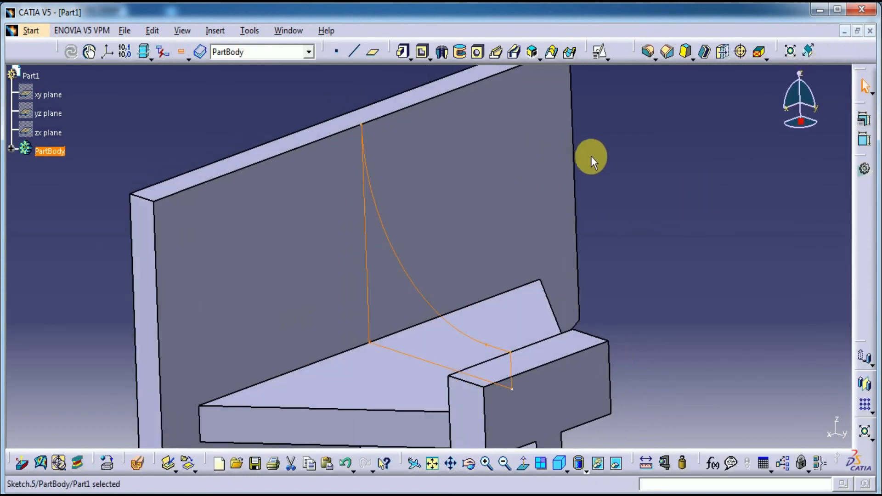
pyautogui.click(403, 52)
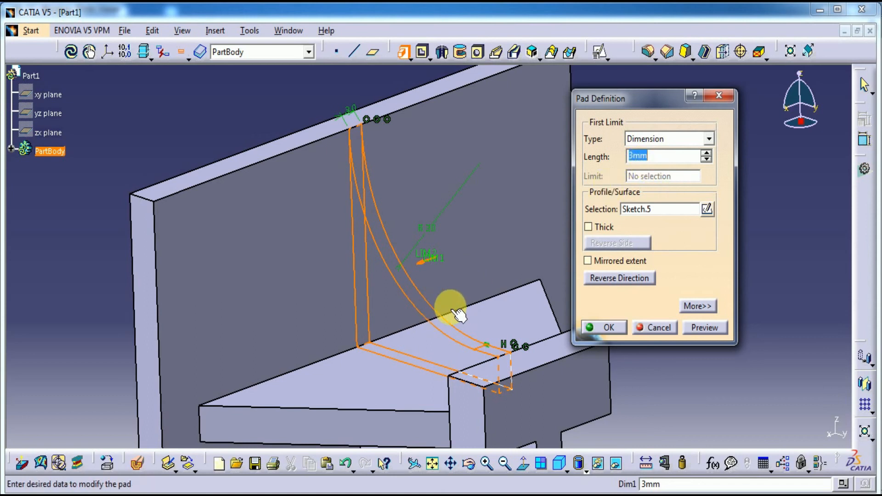
pyautogui.click(611, 266)
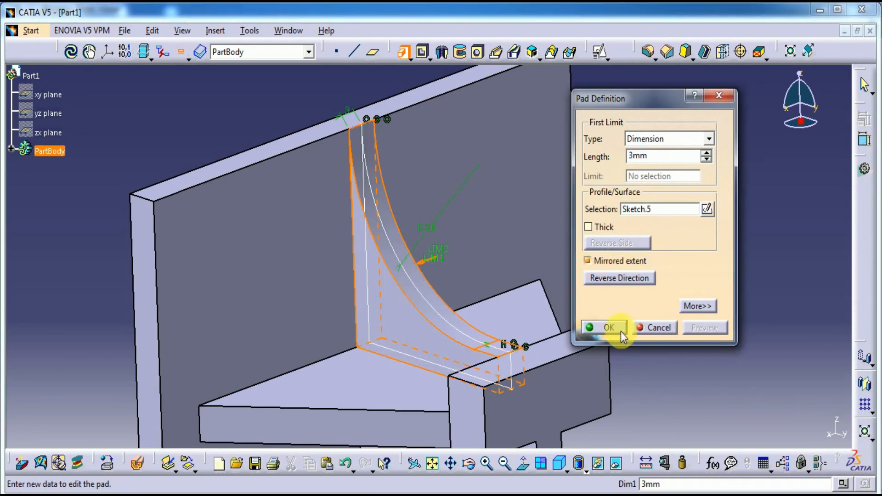
pyautogui.click(614, 328)
pyautogui.moveTo(650, 179); pyautogui.dragTo(657, 260, button='middle')
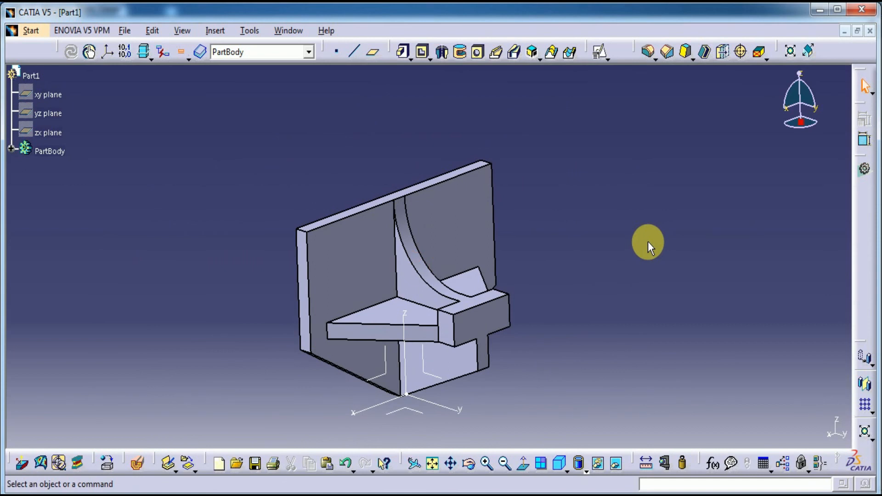
# Start a positioned sketch on the plate's inner face, keeping the implicit origin and orientation
pyautogui.click(600, 55)
pyautogui.click(348, 252)
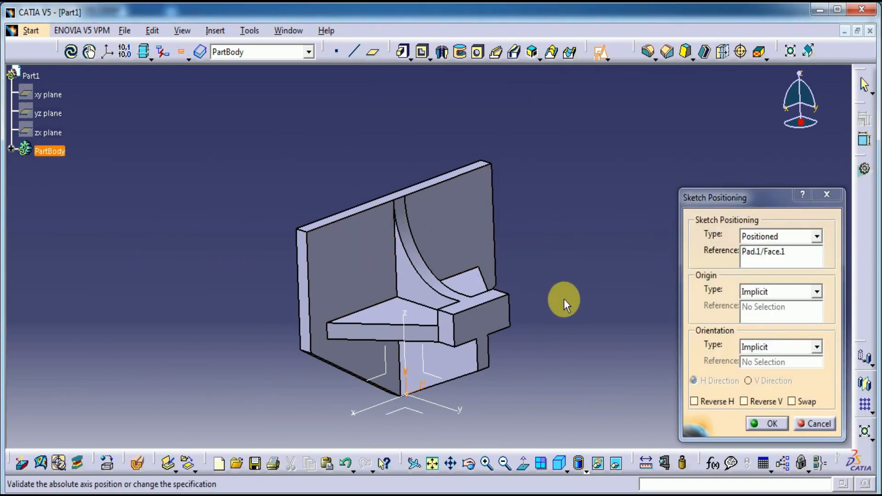
pyautogui.click(773, 424)
pyautogui.moveTo(622, 301)
pyautogui.mouseDown(button='middle')
pyautogui.moveTo(607, 311)
pyautogui.moveTo(630, 222)
pyautogui.mouseUp(button='middle')
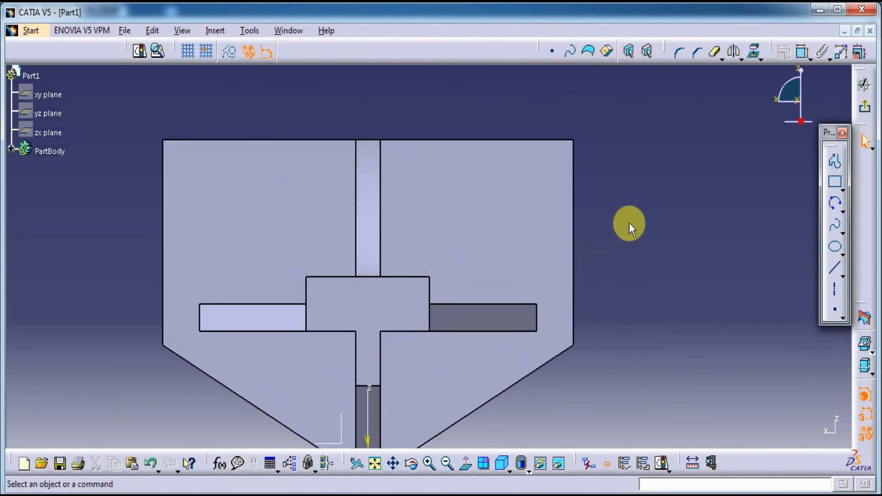
# Sketch a circle about 13 mm in diameter on the plate, to the right of the upper rib
pyautogui.click(843, 212)
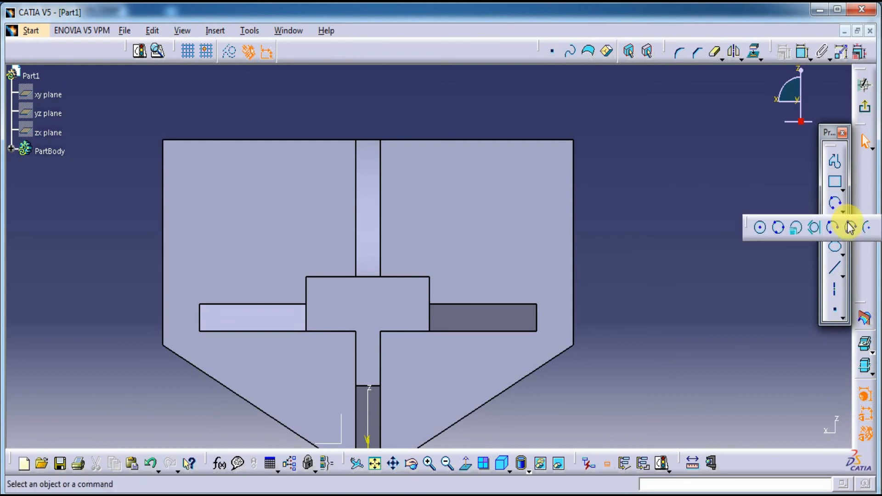
pyautogui.click(756, 230)
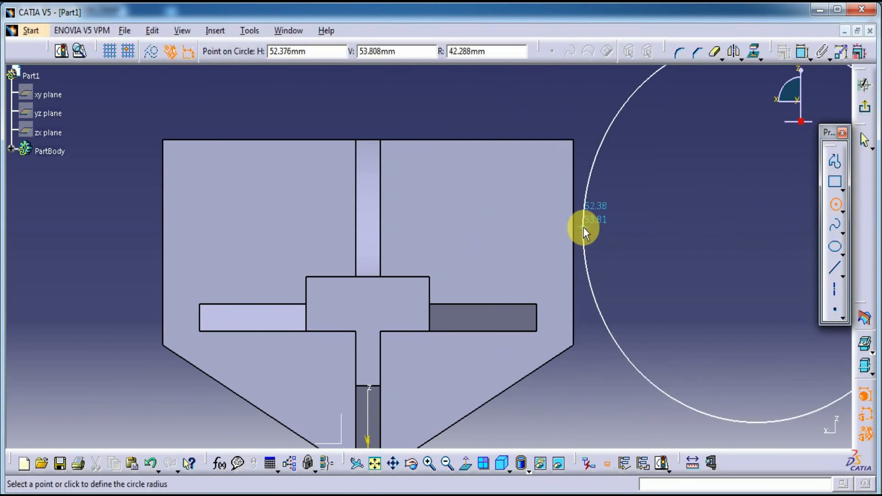
pyautogui.click(833, 205)
pyautogui.click(834, 206)
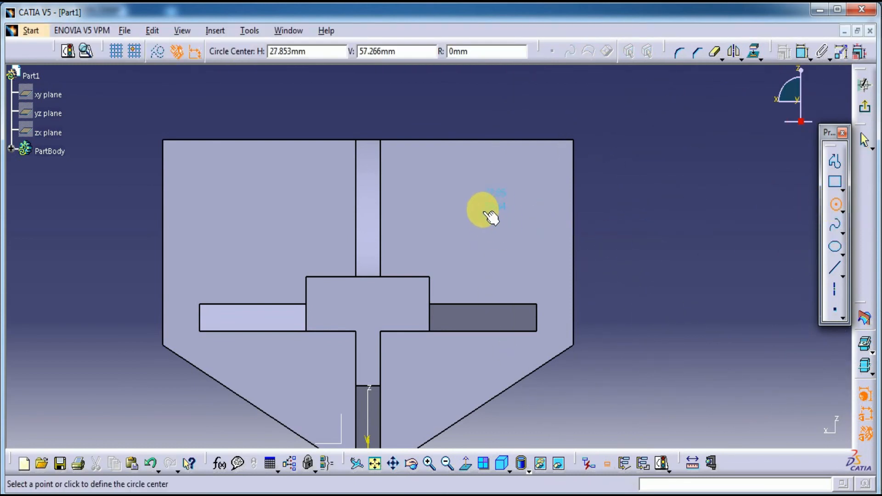
pyautogui.click(482, 211)
pyautogui.click(496, 185)
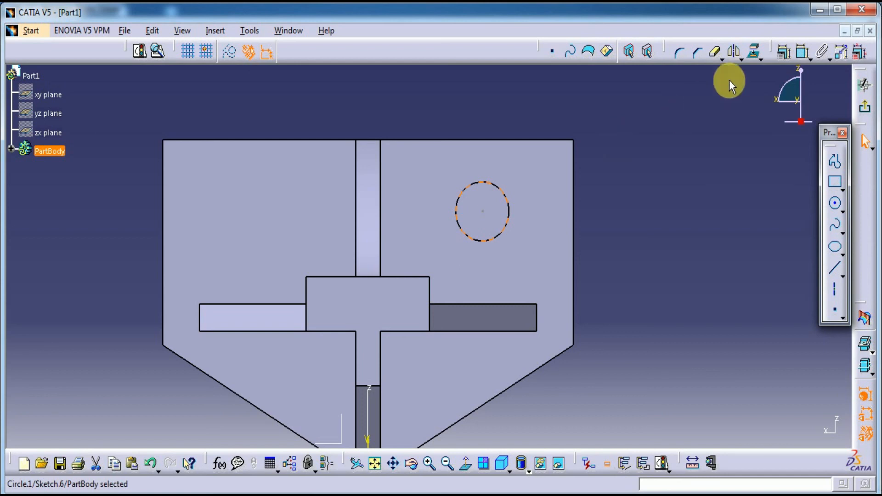
# Dimension the circle and set its diameter to 12 mm
pyautogui.click(803, 51)
pyautogui.click(634, 118)
pyautogui.doubleClick(634, 118)
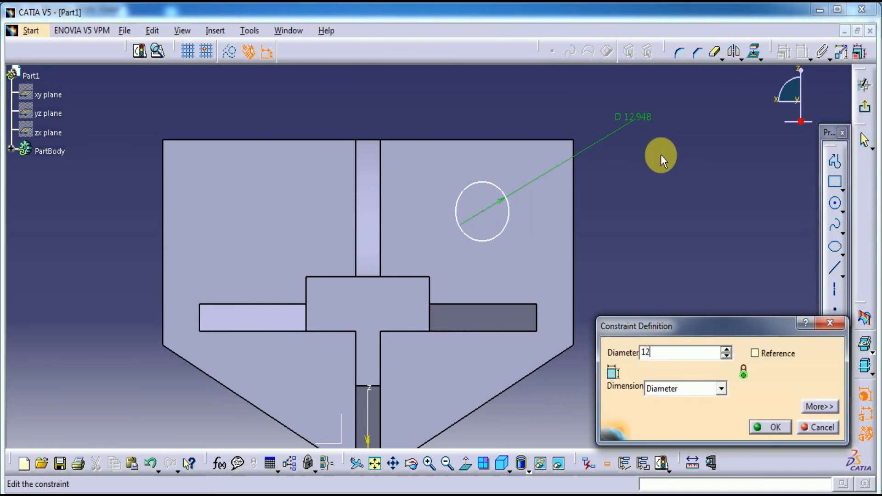
pyautogui.write('12')
pyautogui.press('Return')
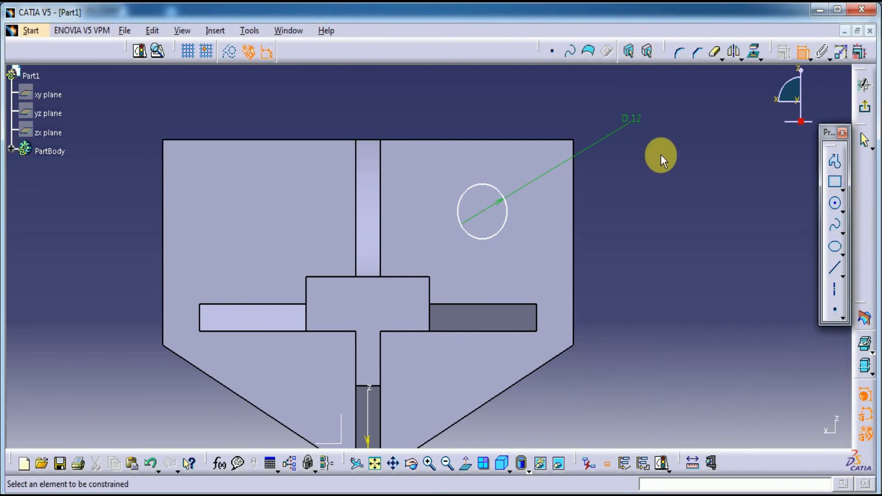
# Dimension the circle's centre from the plate's top edge and set the distance to 18 mm
pyautogui.click(510, 139)
pyautogui.click(482, 211)
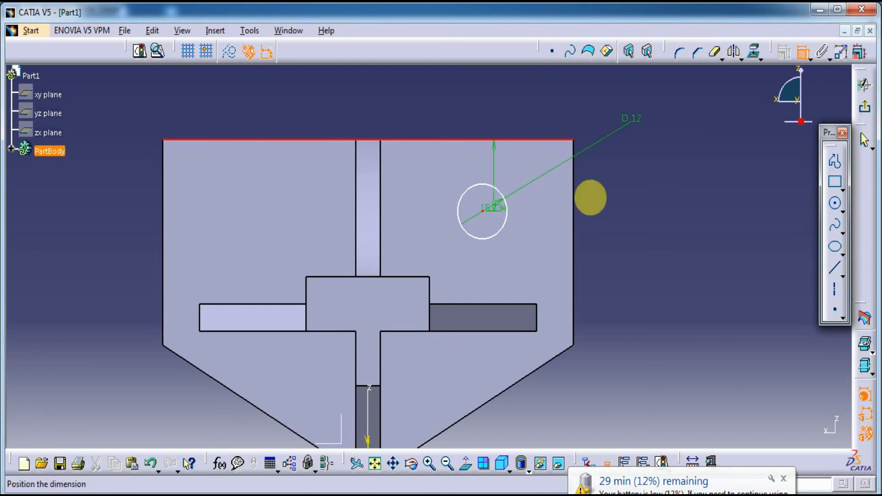
pyautogui.click(650, 175)
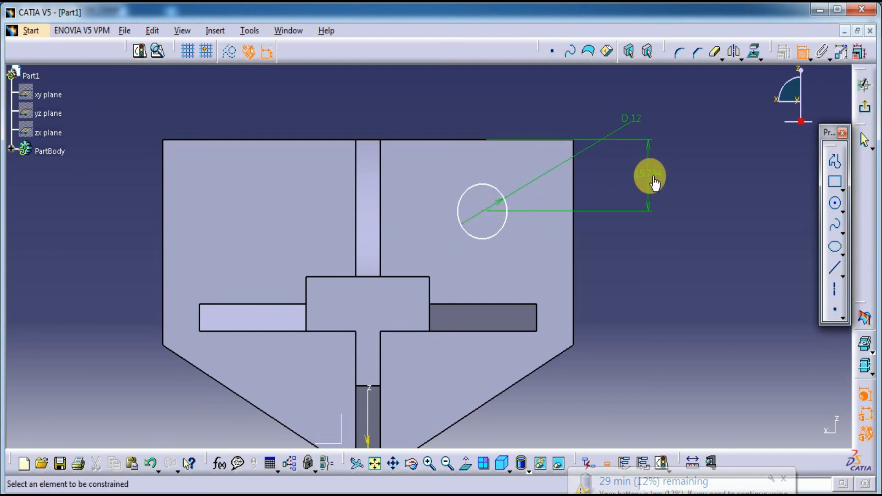
pyautogui.doubleClick(648, 174)
pyautogui.write('18')
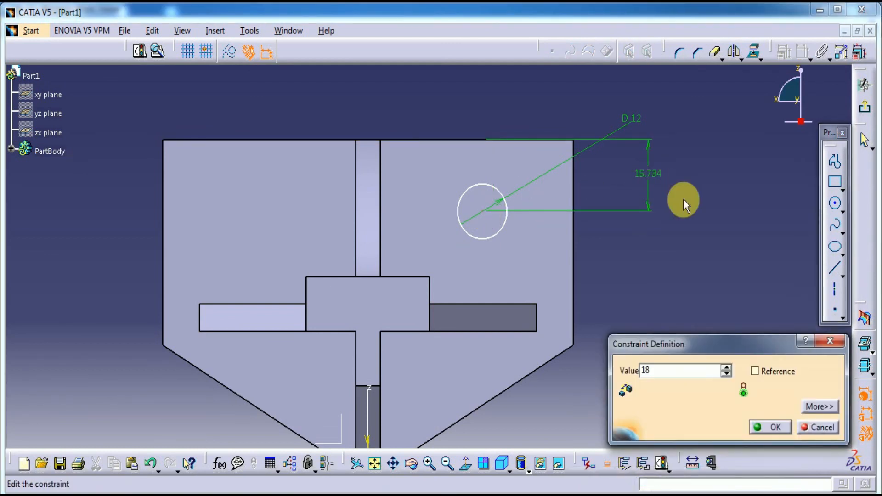
pyautogui.press('Return')
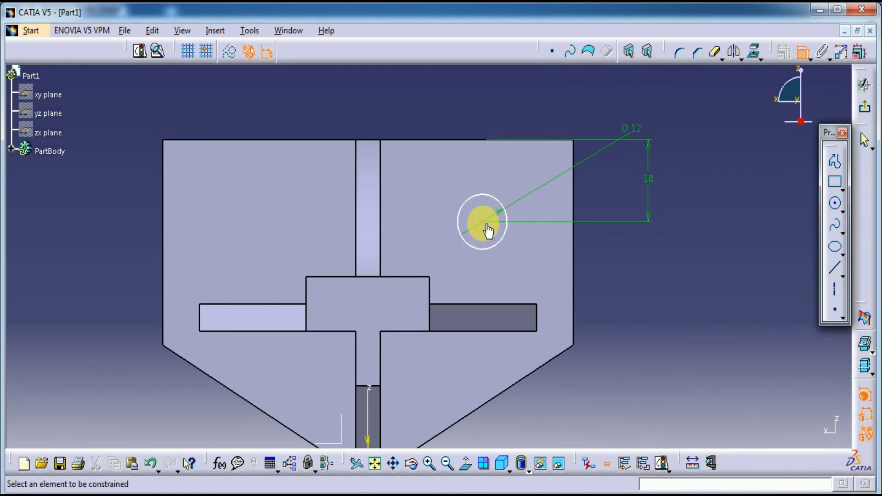
# Dimension the circle's centre from the plate's right vertical edge and set the distance to 22 mm
pyautogui.click(488, 229)
pyautogui.click(573, 232)
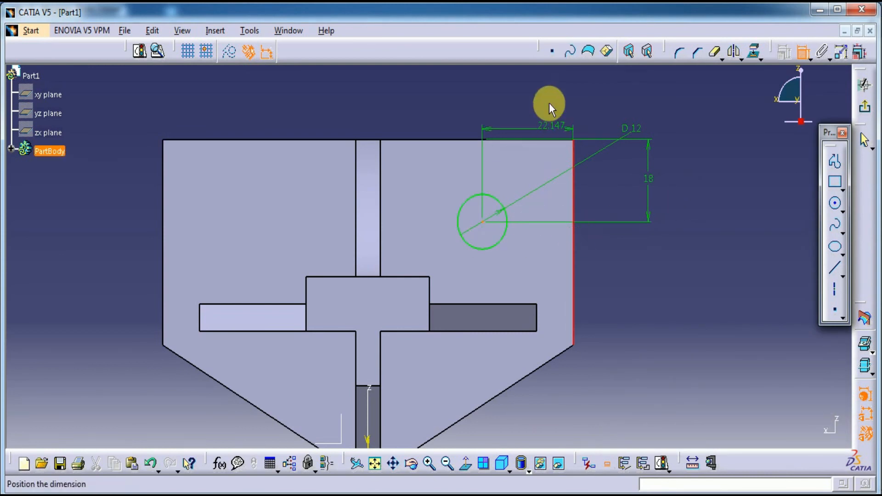
pyautogui.click(549, 102)
pyautogui.doubleClick(548, 96)
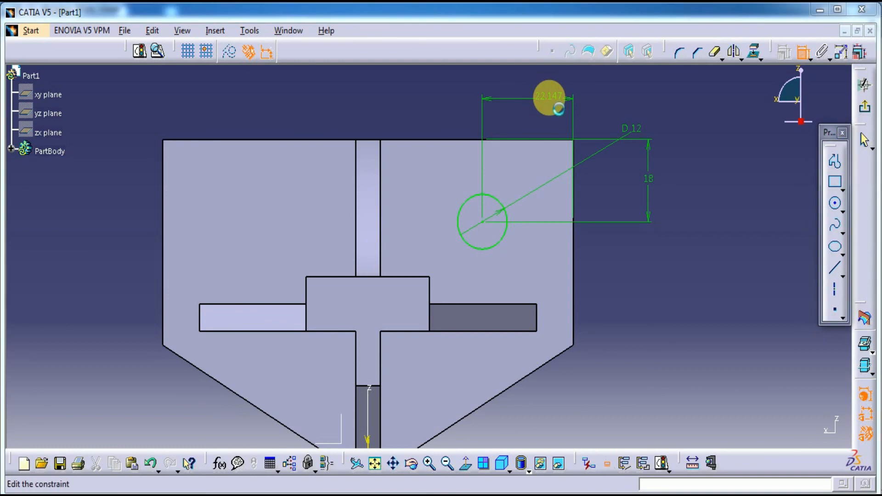
pyautogui.write('22')
pyautogui.press('Return')
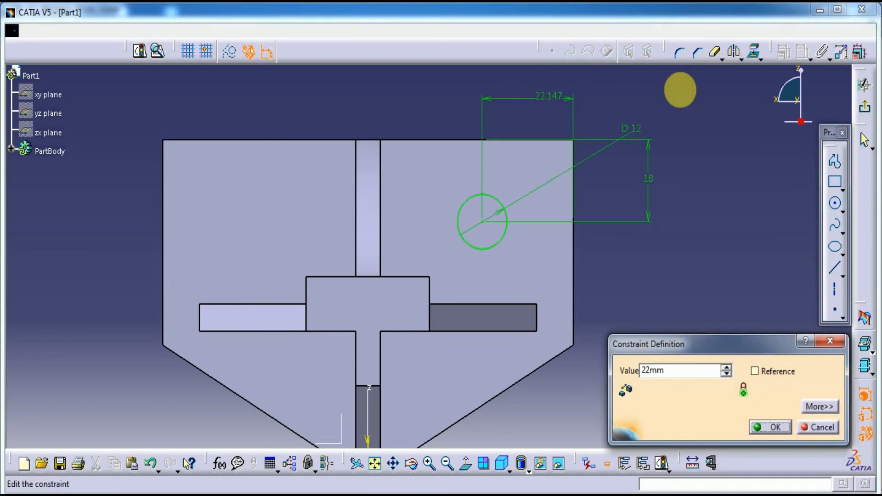
# Mirror the 12 mm circle about the sketch's vertical axis to the other side of the rib
pyautogui.moveTo(765, 226); pyautogui.dragTo(756, 236, button='middle')
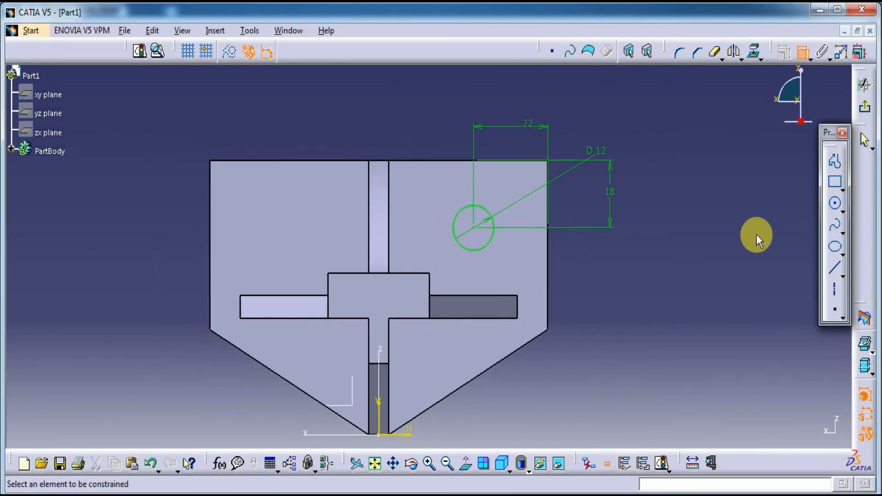
pyautogui.click(739, 60)
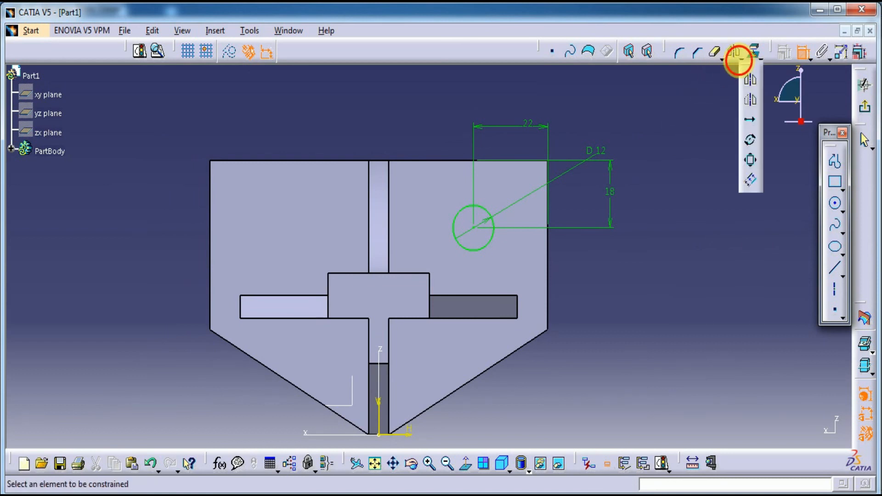
pyautogui.click(752, 85)
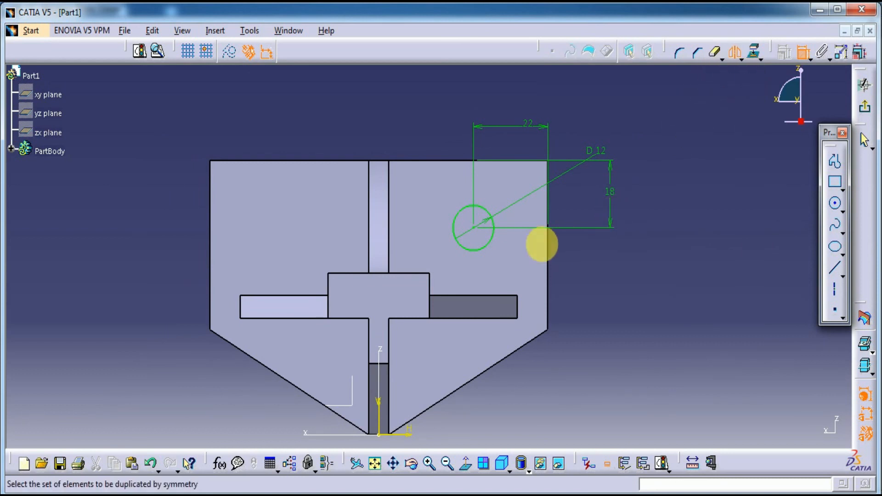
pyautogui.click(488, 242)
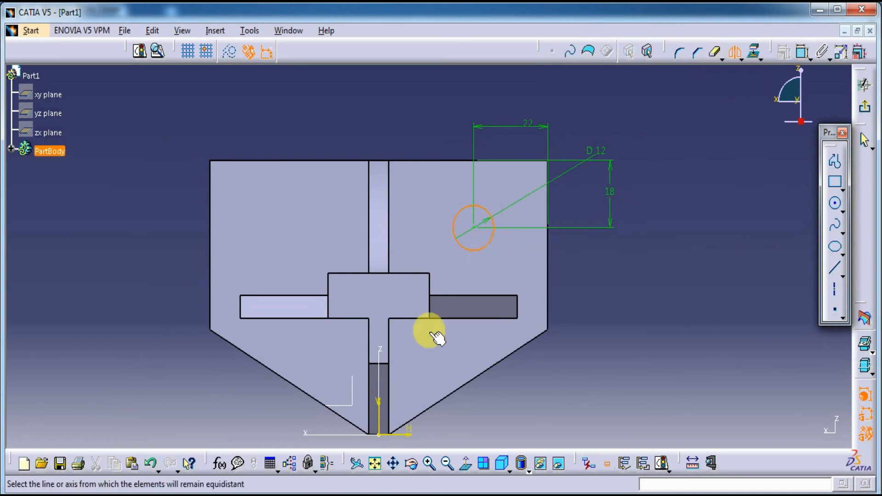
pyautogui.click(378, 405)
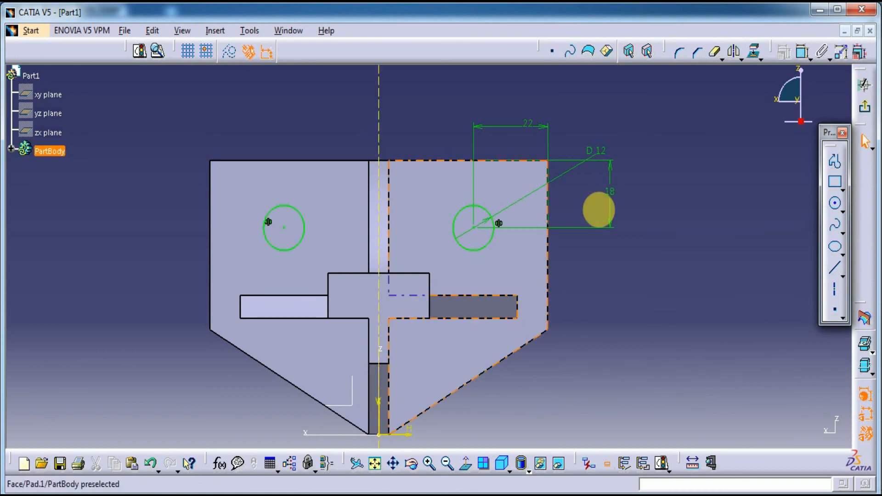
# Exit the sketch and cut both circles through the plate with a 6 mm deep pocket
pyautogui.click(864, 107)
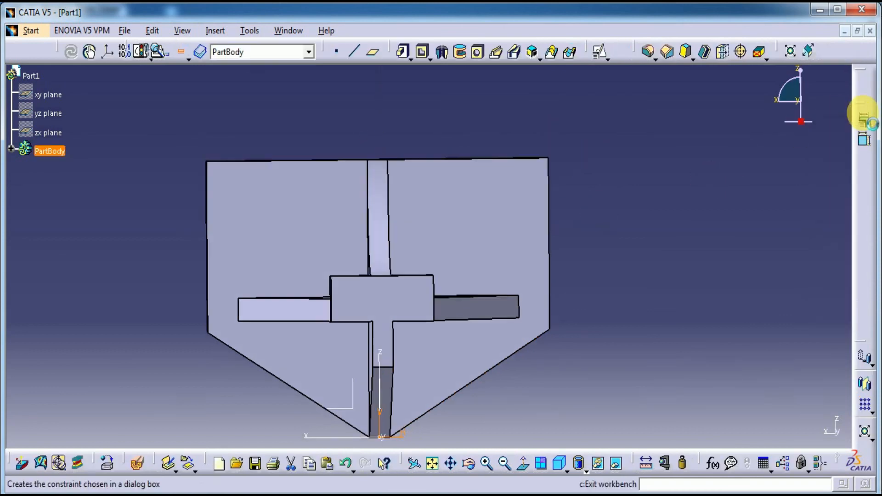
pyautogui.click(426, 56)
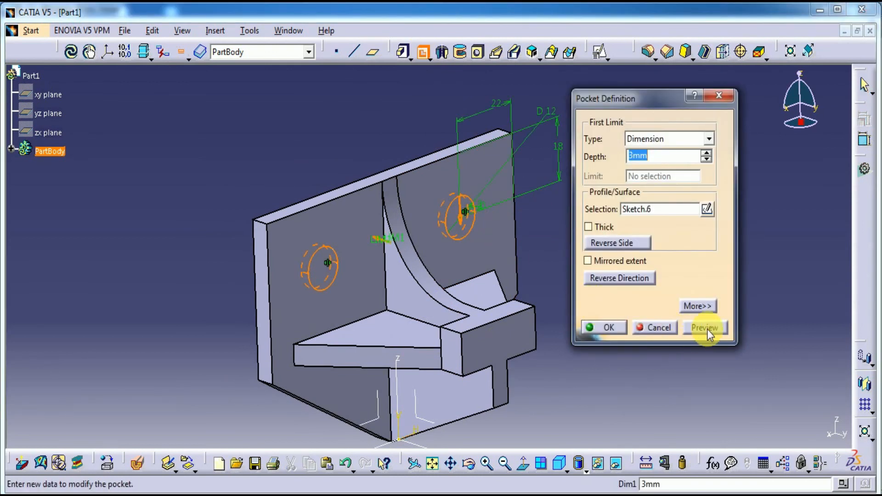
pyautogui.write('6')
pyautogui.click(705, 325)
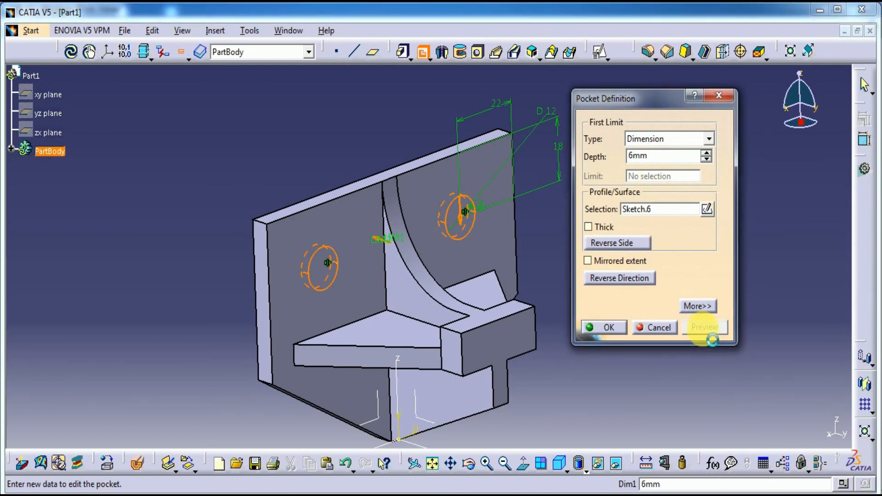
pyautogui.click(603, 326)
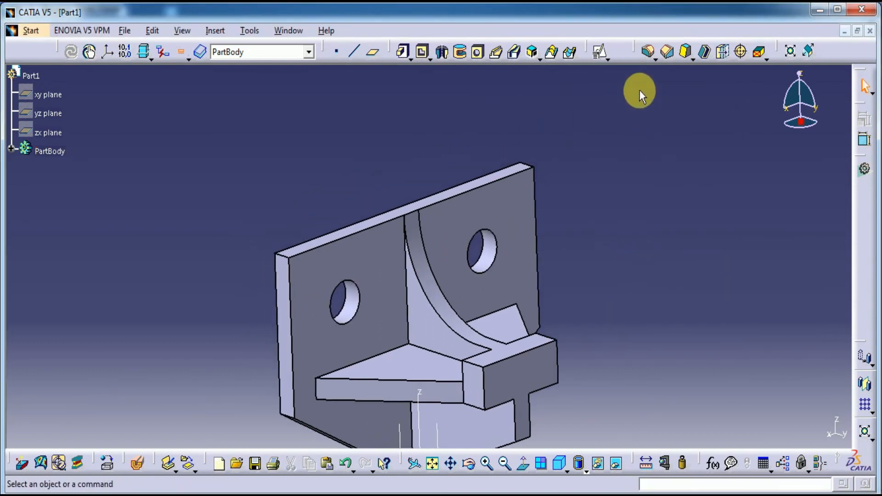
# Round the plate's two upper corner edges with a 12 mm edge fillet
pyautogui.click(649, 52)
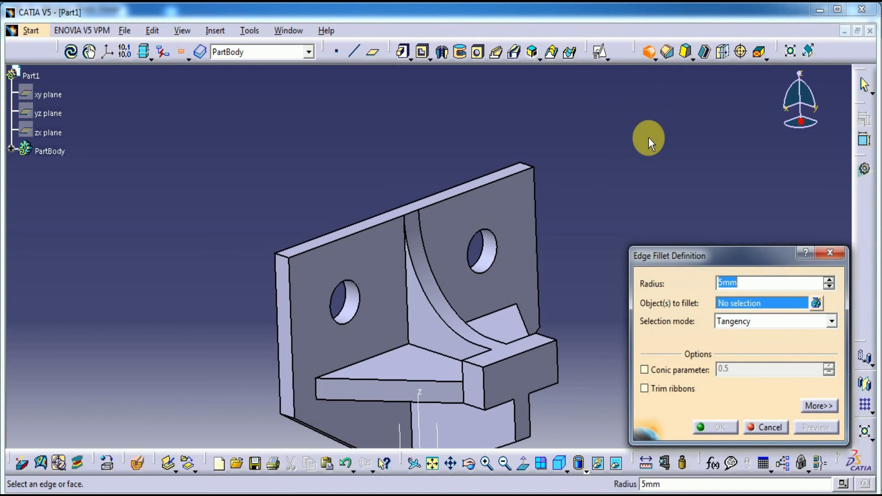
pyautogui.write('12')
pyautogui.click(281, 257)
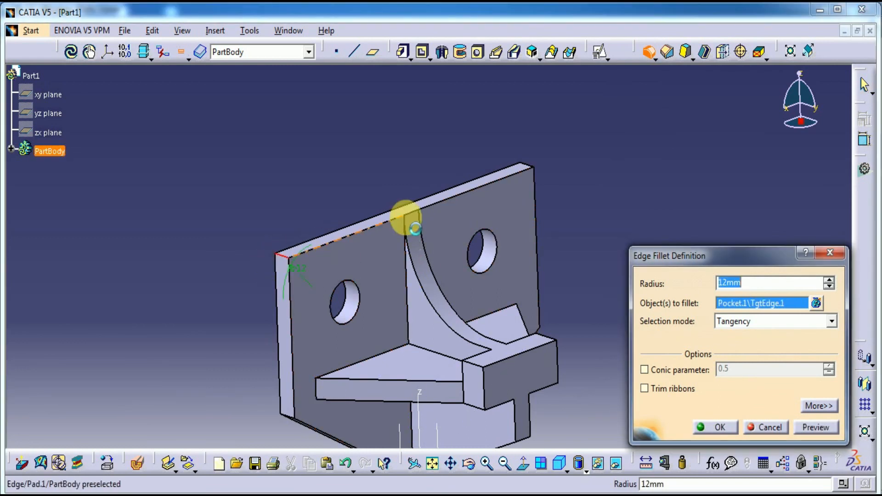
pyautogui.click(526, 164)
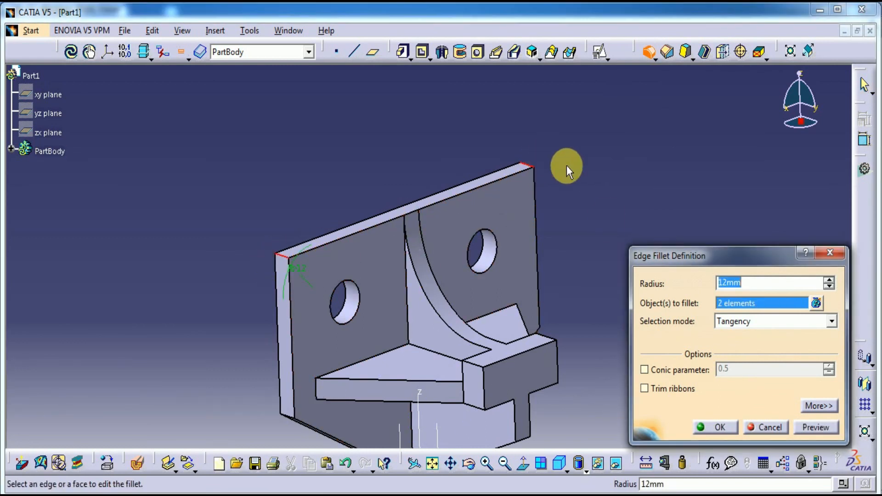
pyautogui.click(805, 428)
pyautogui.click(717, 427)
pyautogui.moveTo(673, 275); pyautogui.dragTo(607, 226, button='middle')
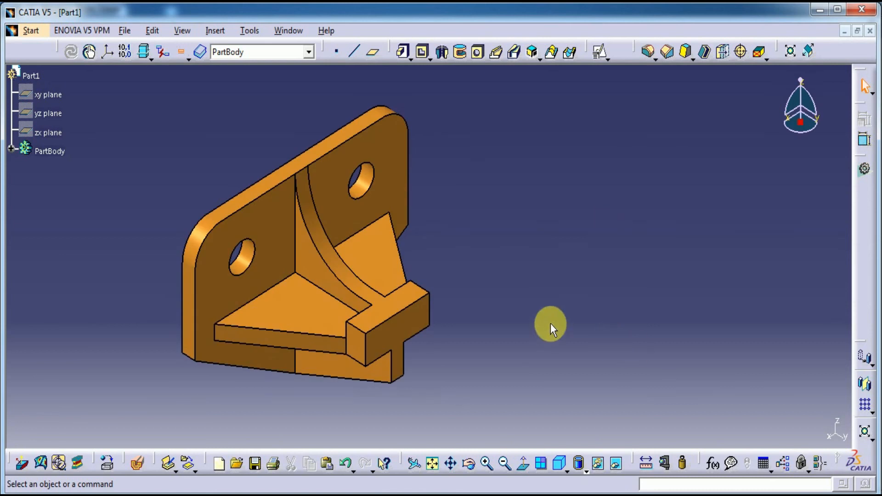
pyautogui.moveTo(523, 275); pyautogui.dragTo(522, 274, button='middle')
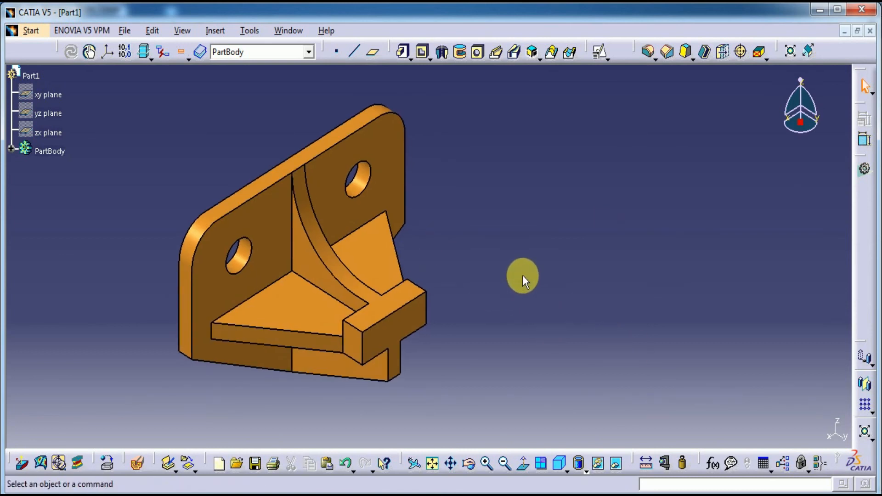